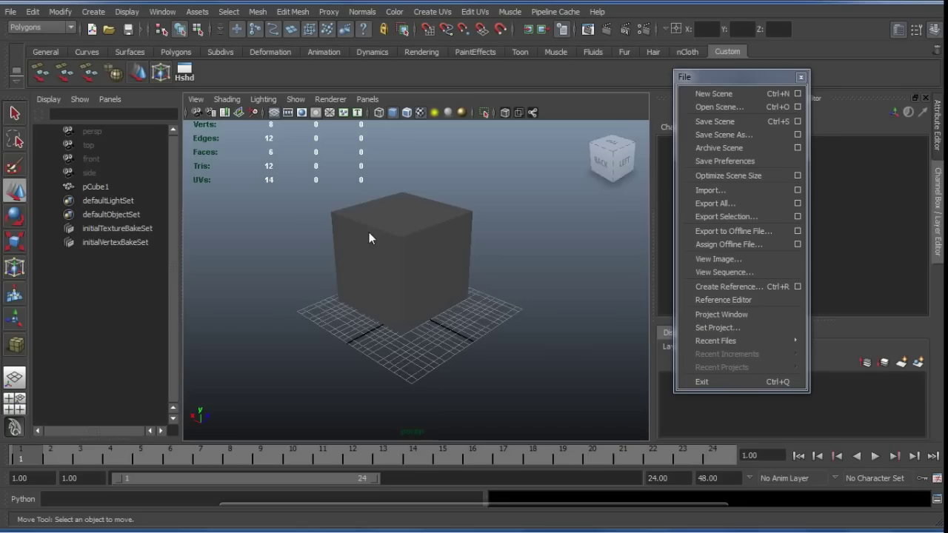
# Reopen Maya's File menu as a torn-off floating window and place it beside the cube in the viewport
pyautogui.click(800, 77)
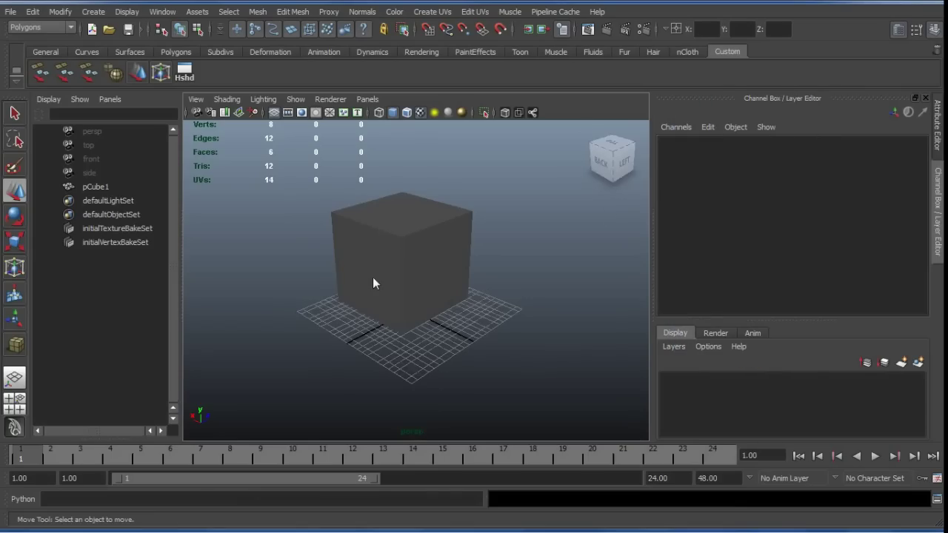
pyautogui.click(11, 11)
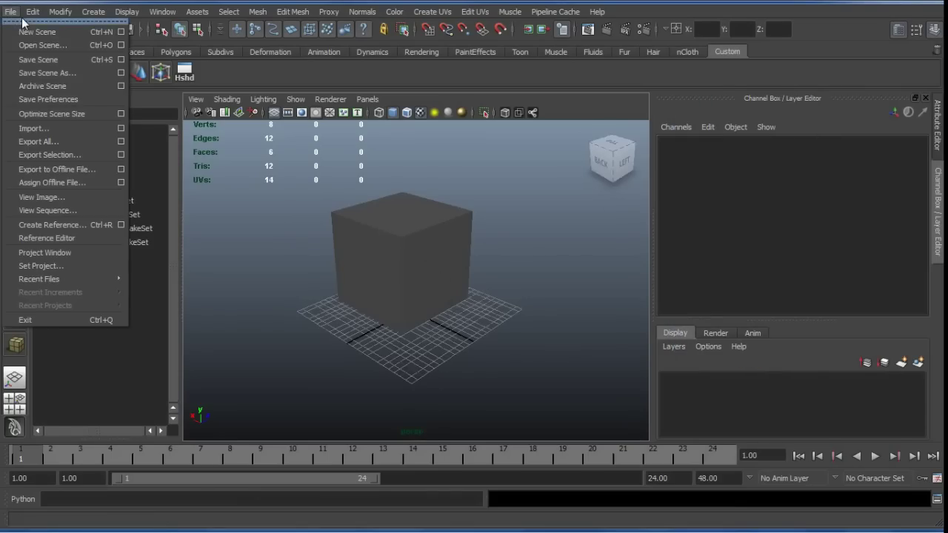
pyautogui.click(64, 21)
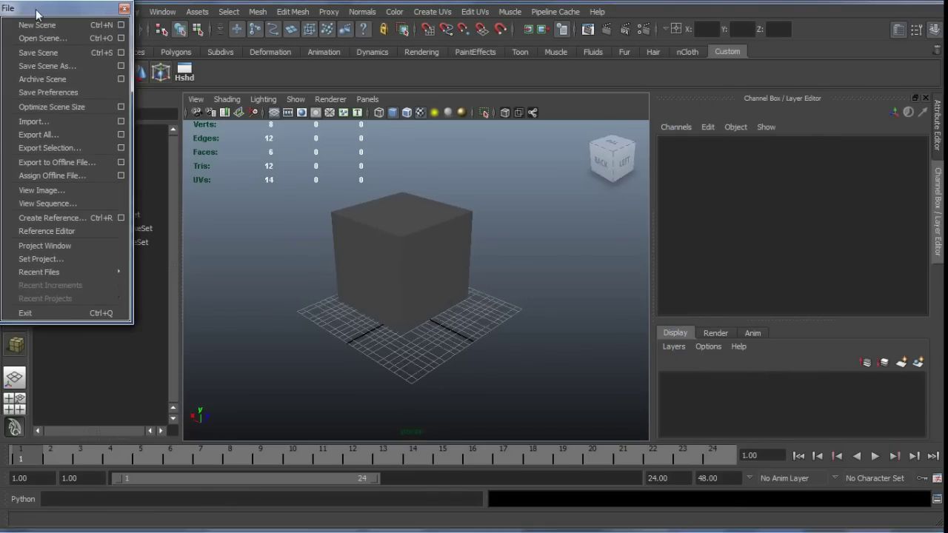
pyautogui.moveTo(37, 11); pyautogui.dragTo(760, 67)
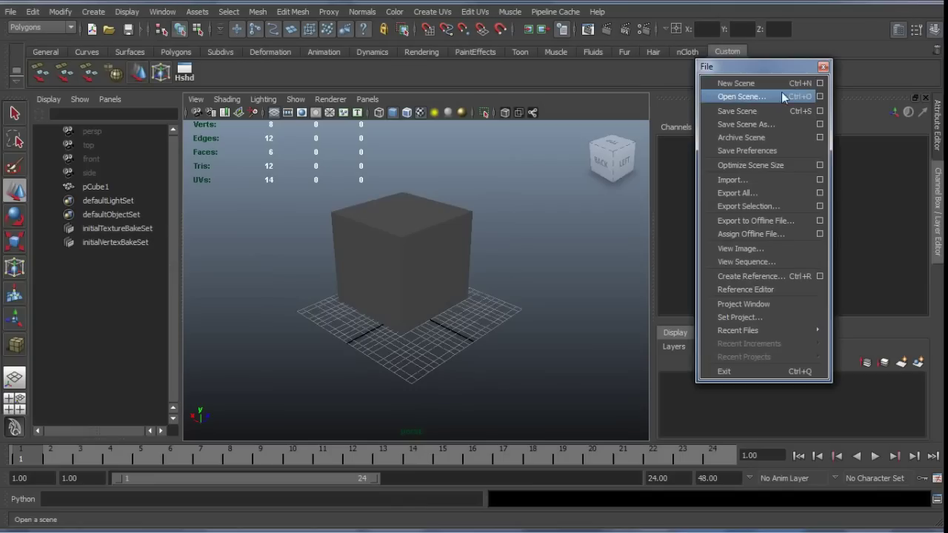
pyautogui.moveTo(770, 66); pyautogui.dragTo(717, 80)
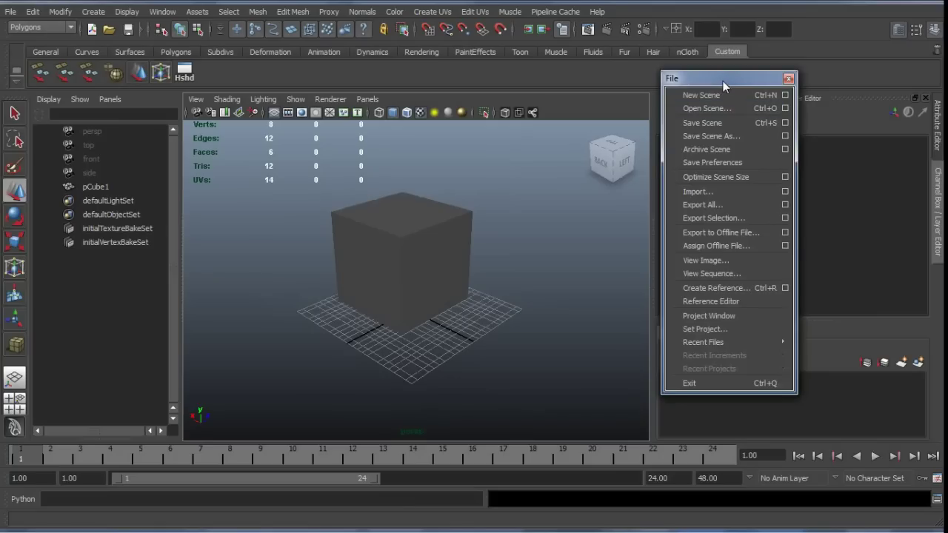
pyautogui.moveTo(723, 80); pyautogui.dragTo(721, 73)
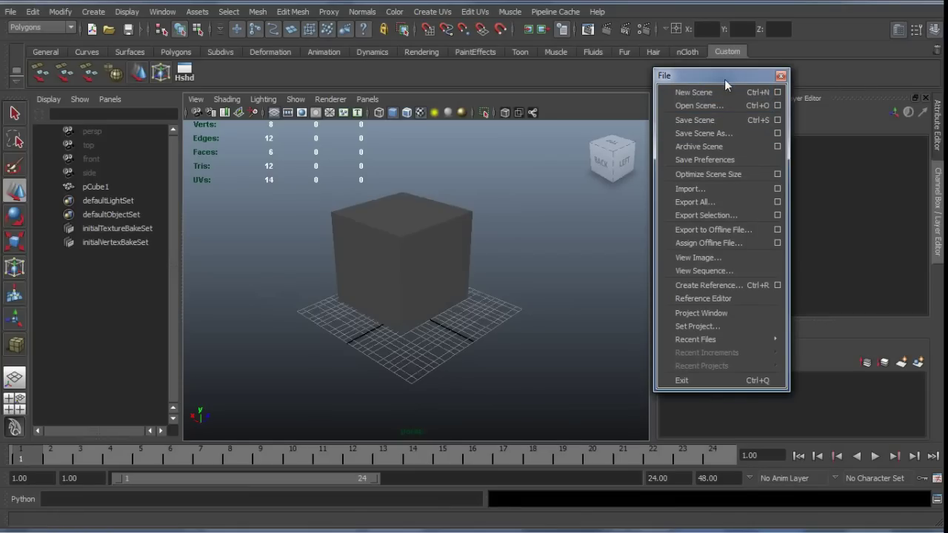
pyautogui.moveTo(723, 76)
pyautogui.mouseDown()
pyautogui.moveTo(734, 75)
pyautogui.moveTo(722, 77)
pyautogui.mouseUp()
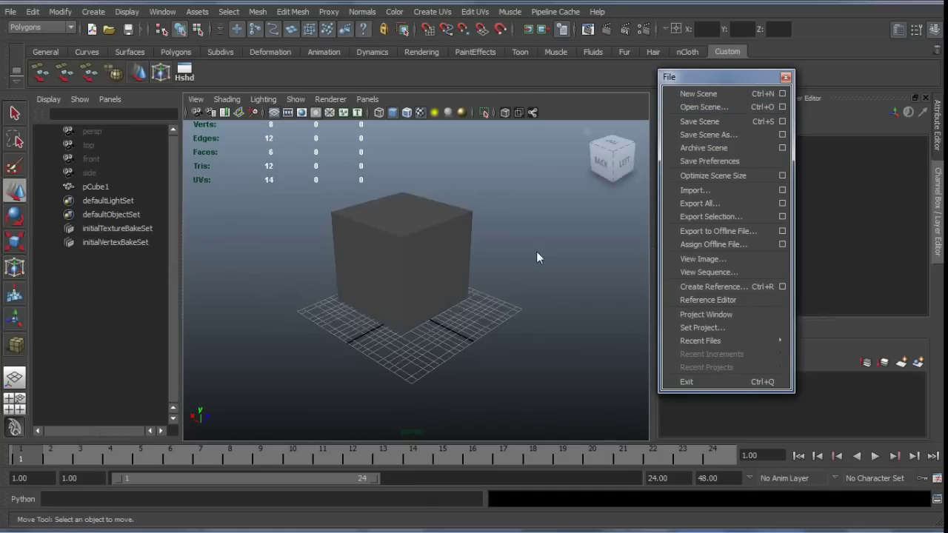
# In Blender's file browser, reveal the Monkeys folder's backups Monkeys.blend1 and Monkeys.blend2, then cancel
pyautogui.hotkey('alt', 'Tab')
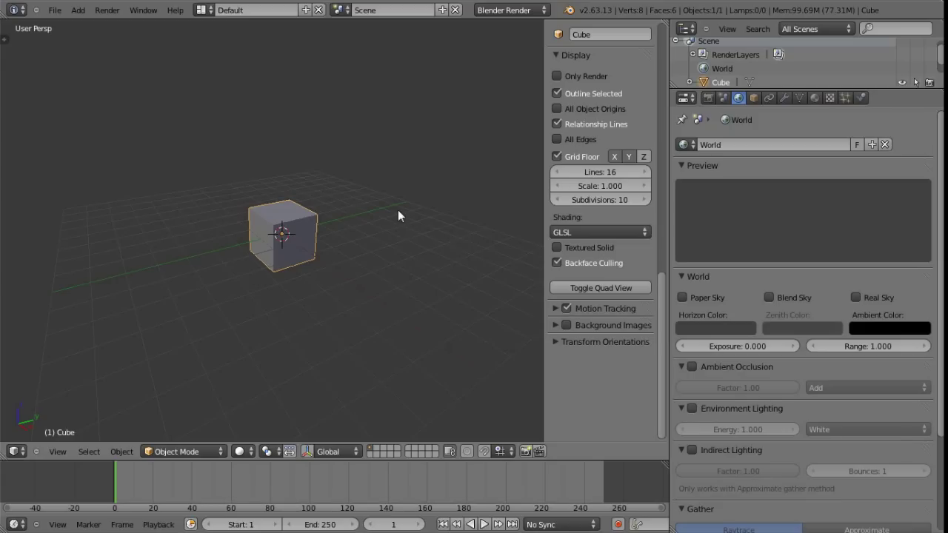
pyautogui.click(54, 10)
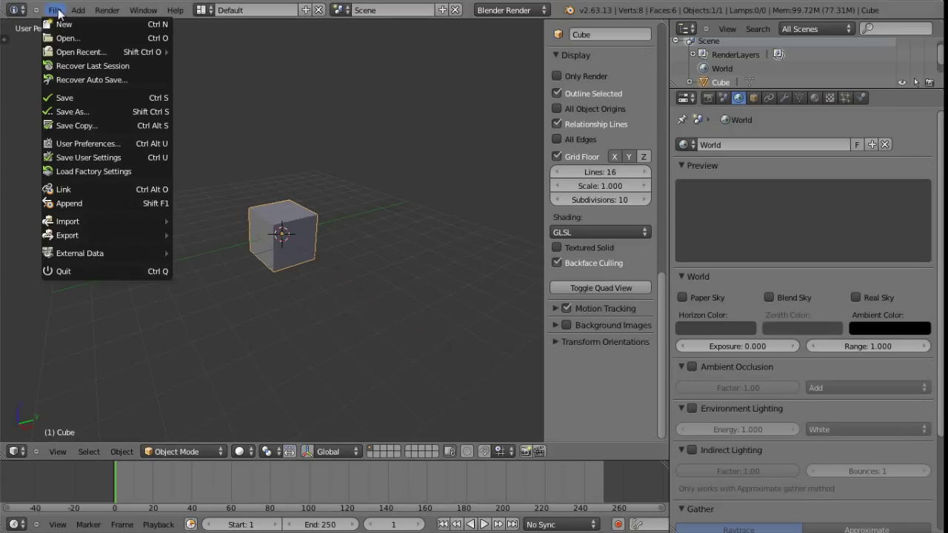
pyautogui.click(130, 38)
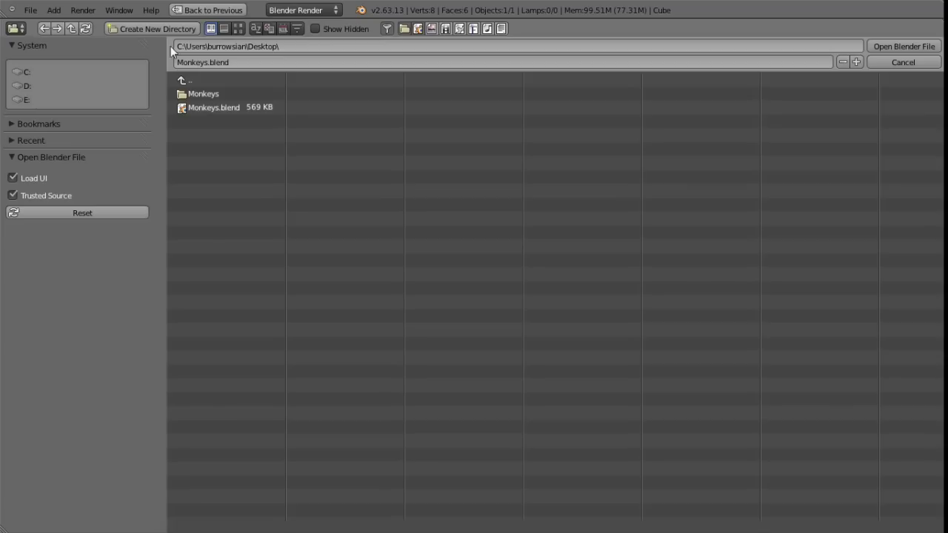
pyautogui.click(222, 94)
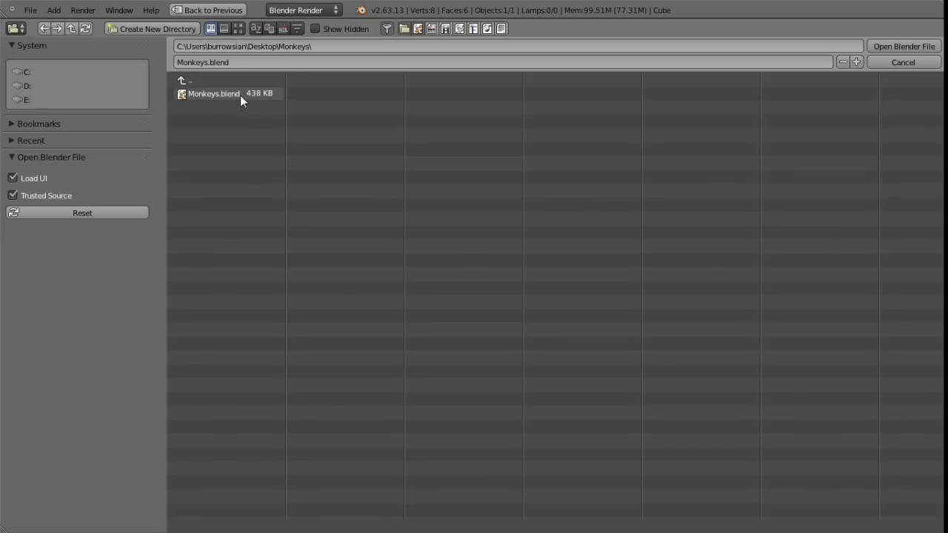
pyautogui.click(386, 29)
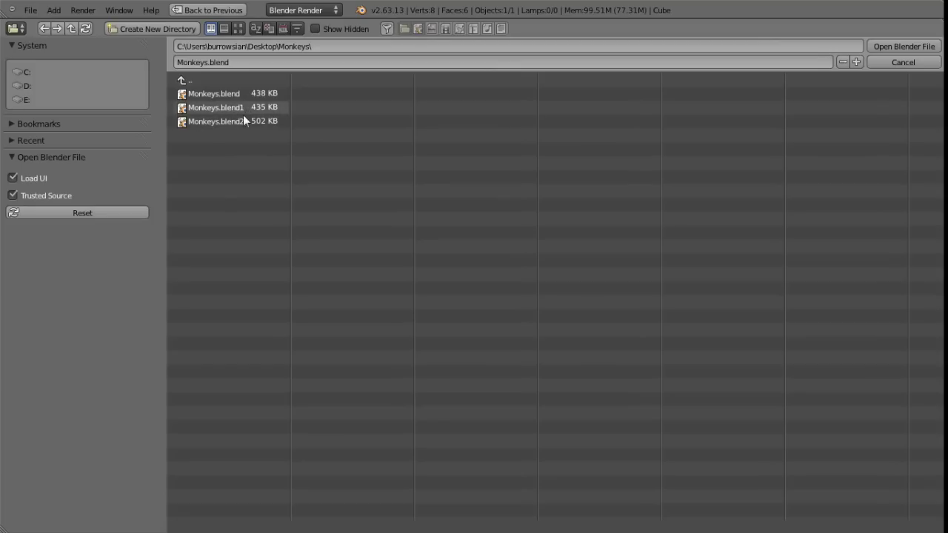
pyautogui.click(902, 64)
pyautogui.click(54, 11)
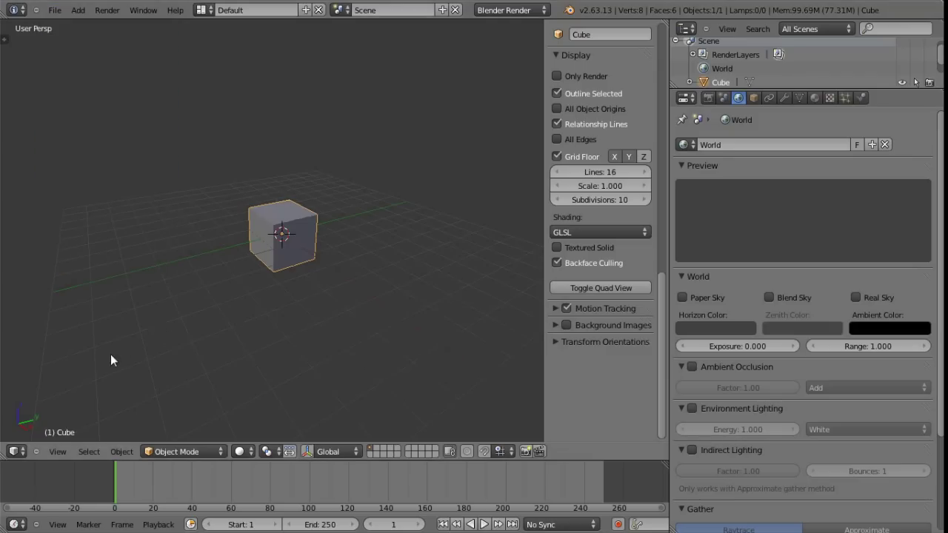
# Set Save Versions to 2 in Blender's User Preferences file settings
pyautogui.click(14, 452)
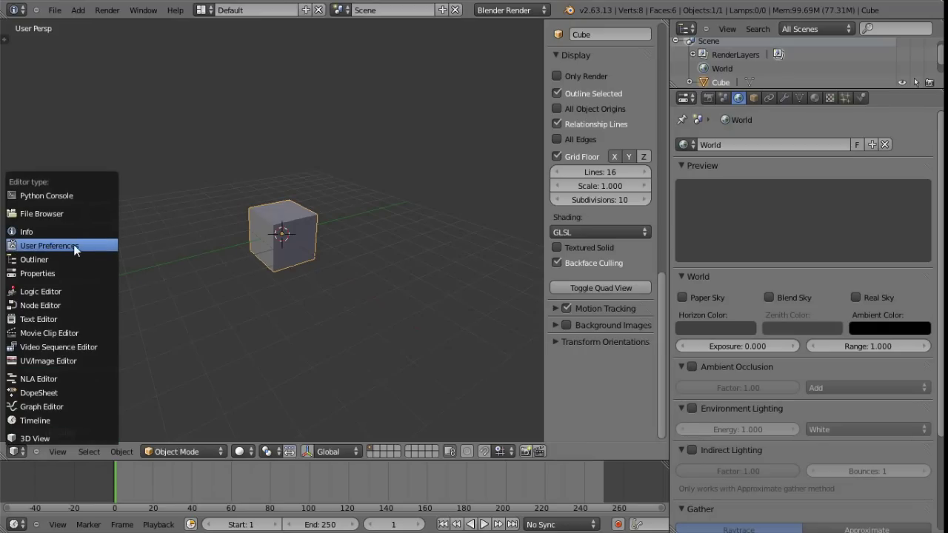
pyautogui.click(55, 9)
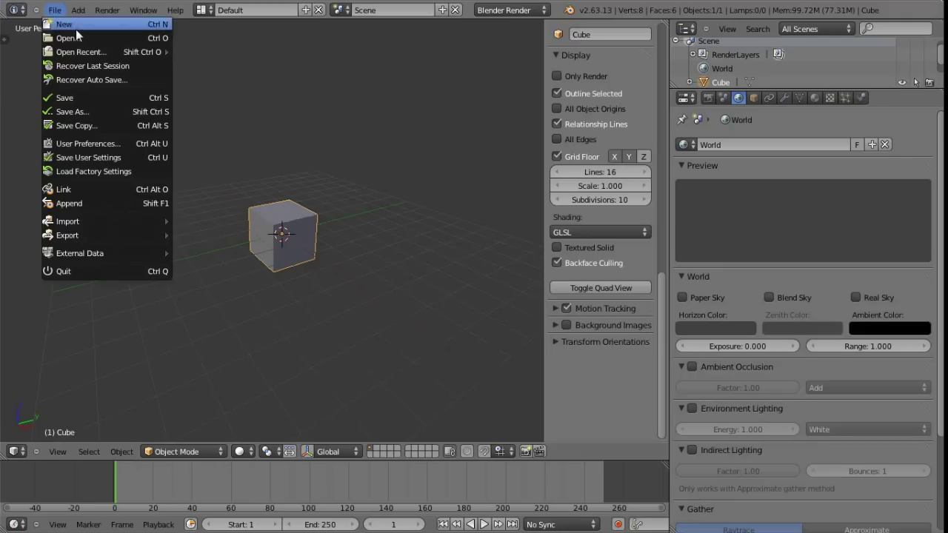
pyautogui.click(130, 143)
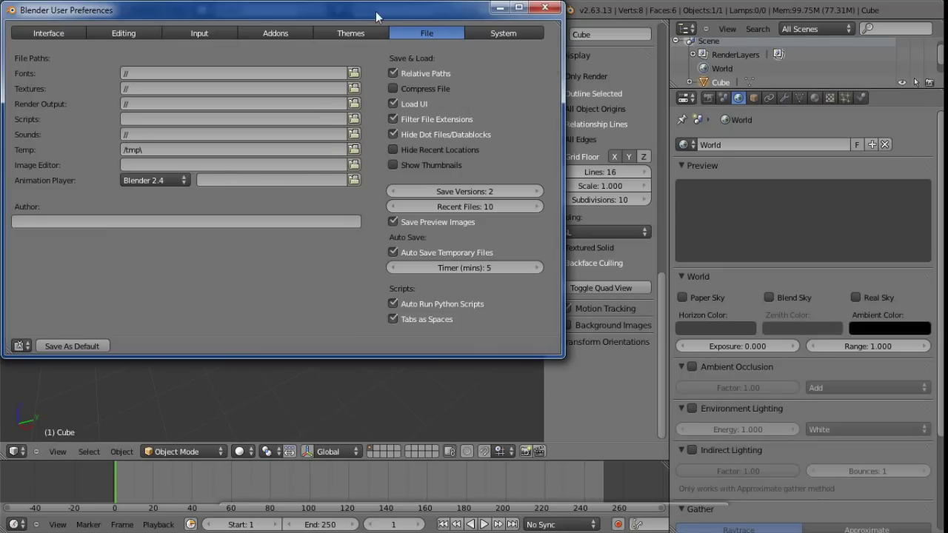
pyautogui.moveTo(415, 10); pyautogui.dragTo(422, 28)
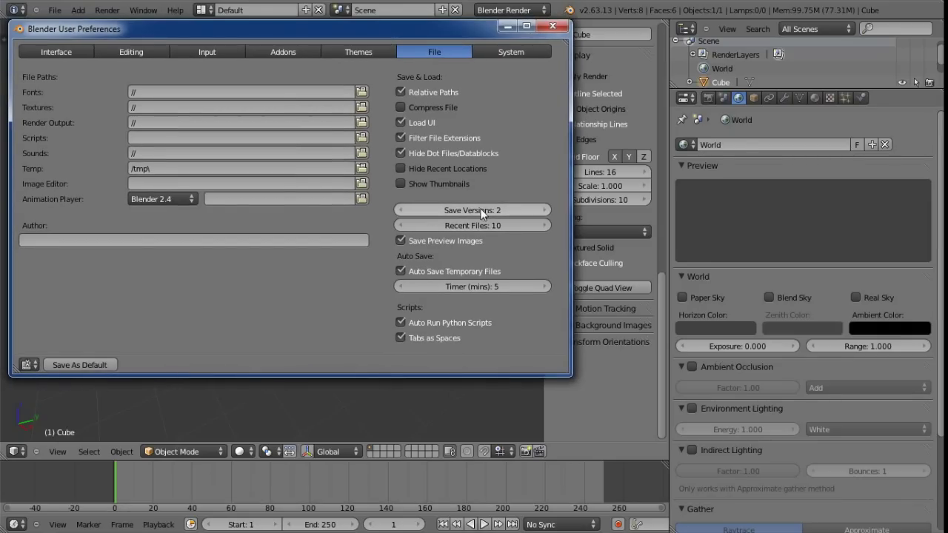
pyautogui.click(459, 208)
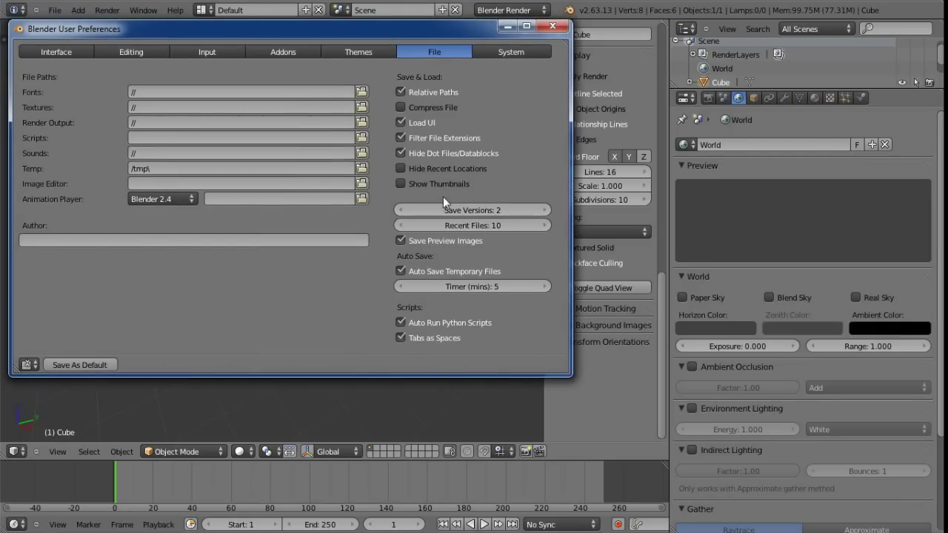
pyautogui.write('2')
pyautogui.press('Return')
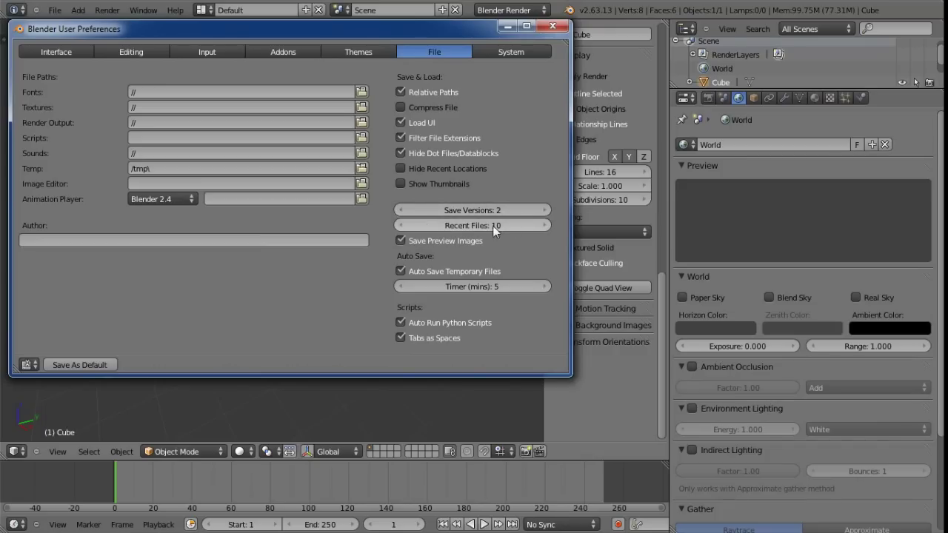
# Close the preferences window and bring up Blender's File menu to view recent files
pyautogui.click(552, 26)
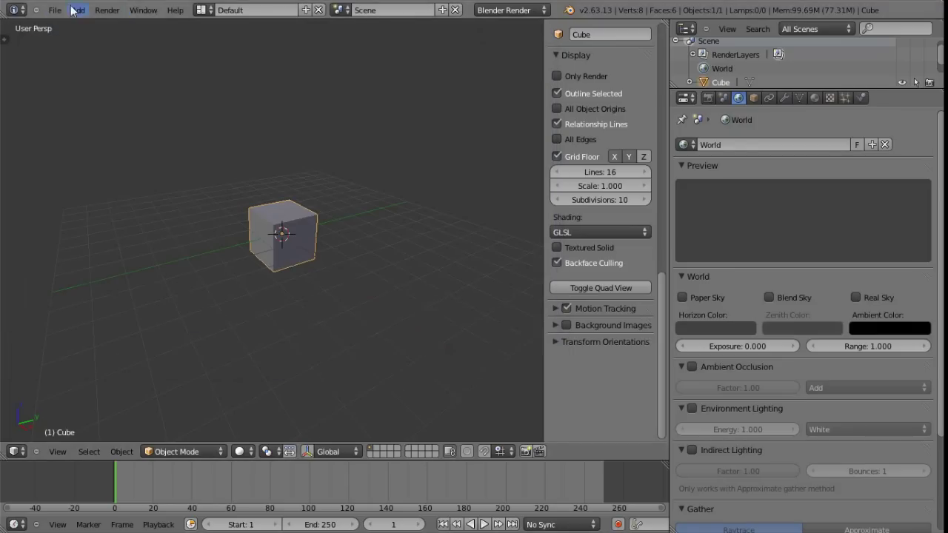
pyautogui.click(55, 11)
pyautogui.moveTo(74, 54)
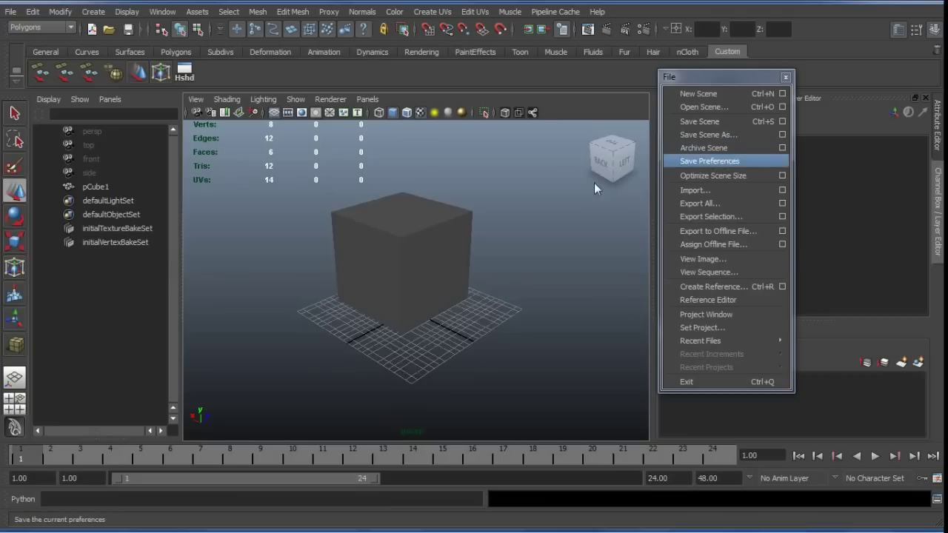
pyautogui.hotkey('alt', 'Tab')
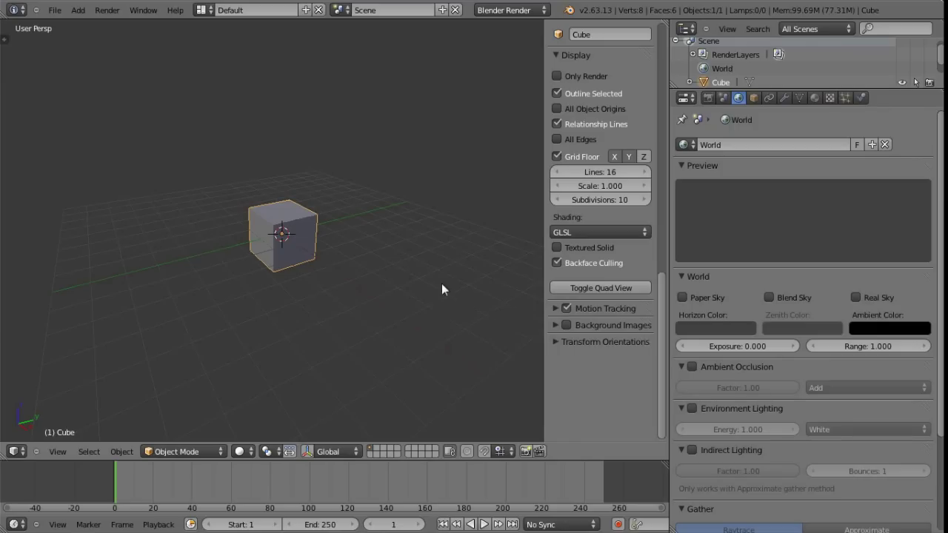
pyautogui.click(55, 11)
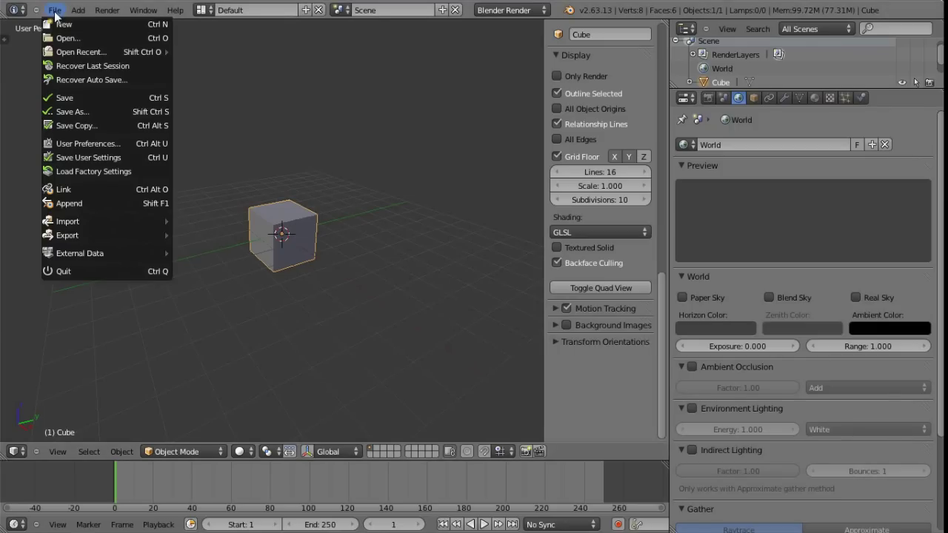
pyautogui.moveTo(70, 256)
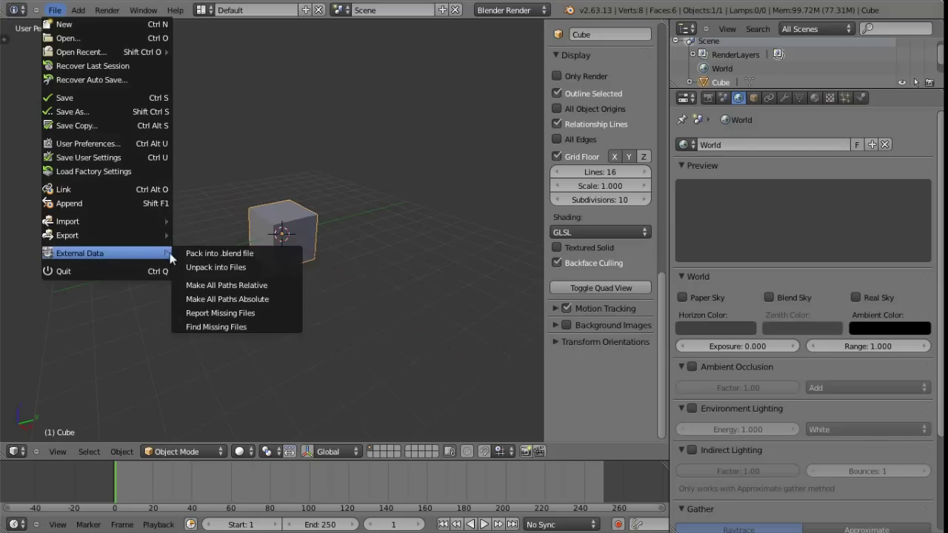
pyautogui.click(219, 253)
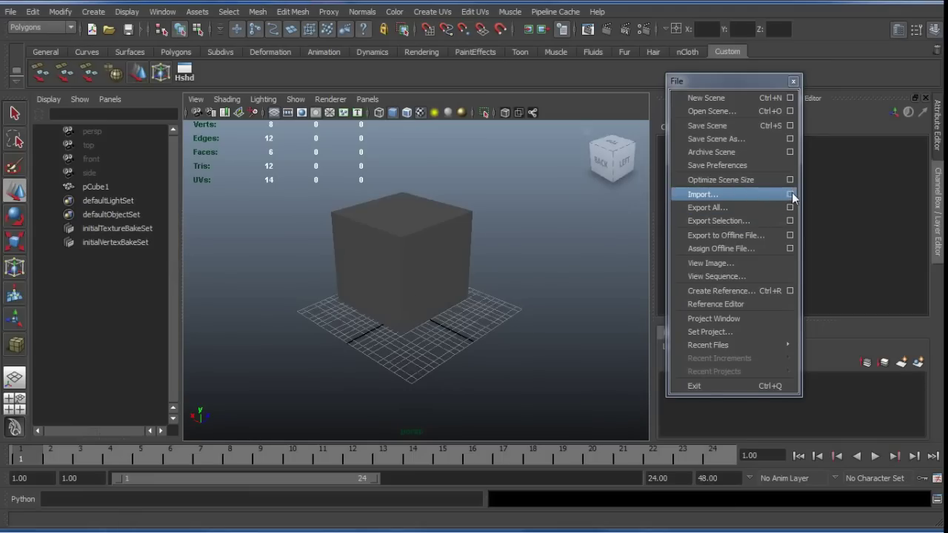
# Browse the file types in Maya's Import options, close them, and show Window > Settings/Preferences
pyautogui.click(792, 195)
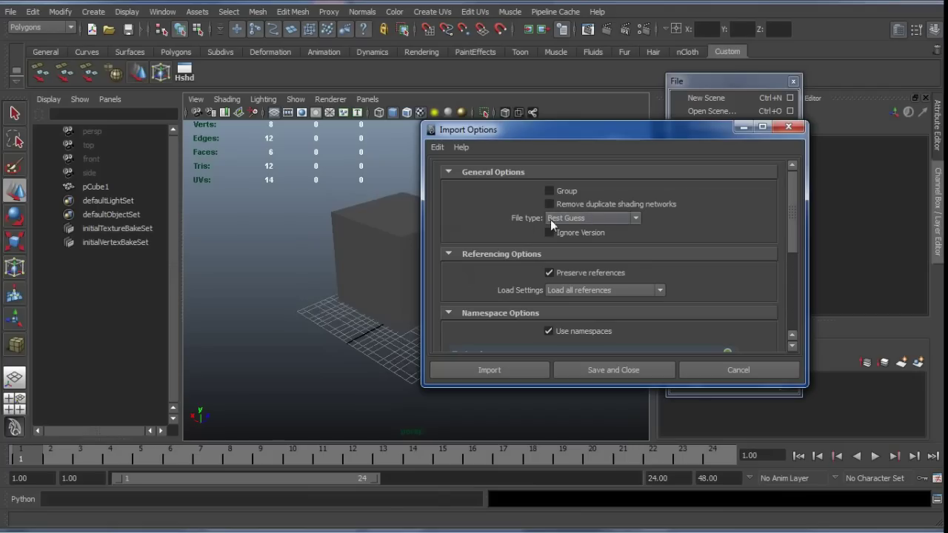
pyautogui.click(594, 219)
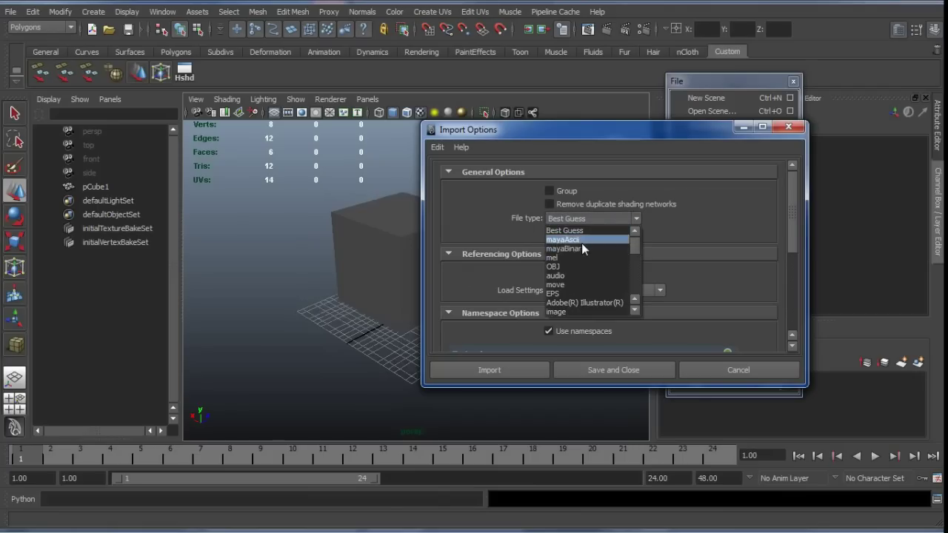
pyautogui.scroll(-5, 600, 270)
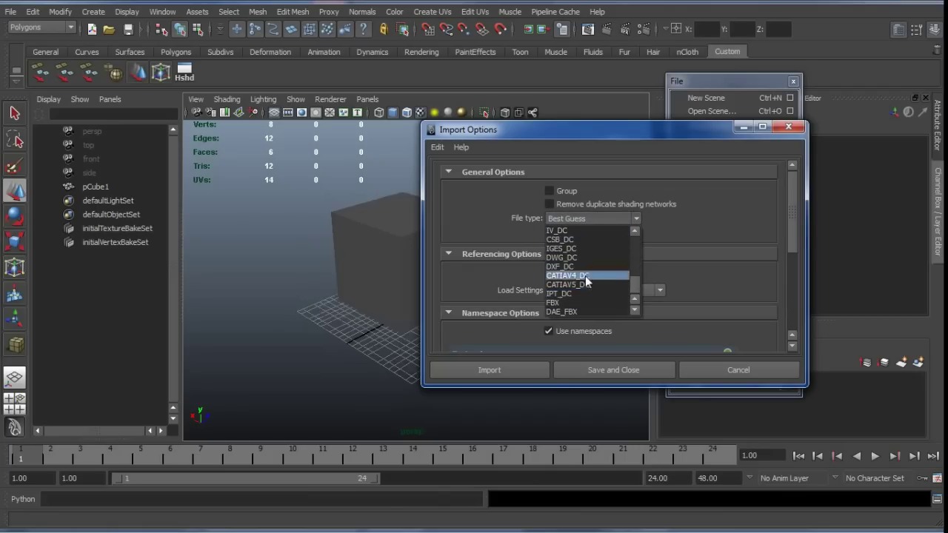
pyautogui.scroll(2, 586, 239)
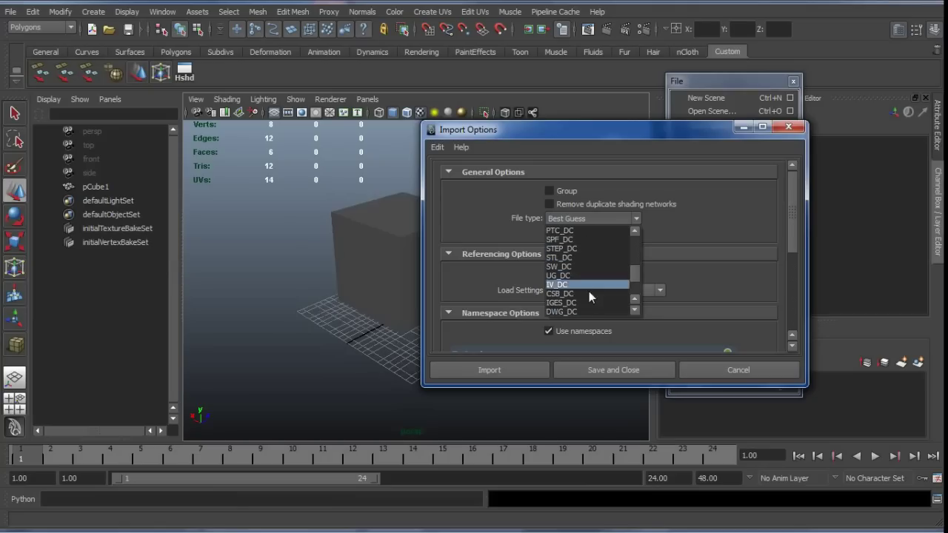
pyautogui.click(716, 369)
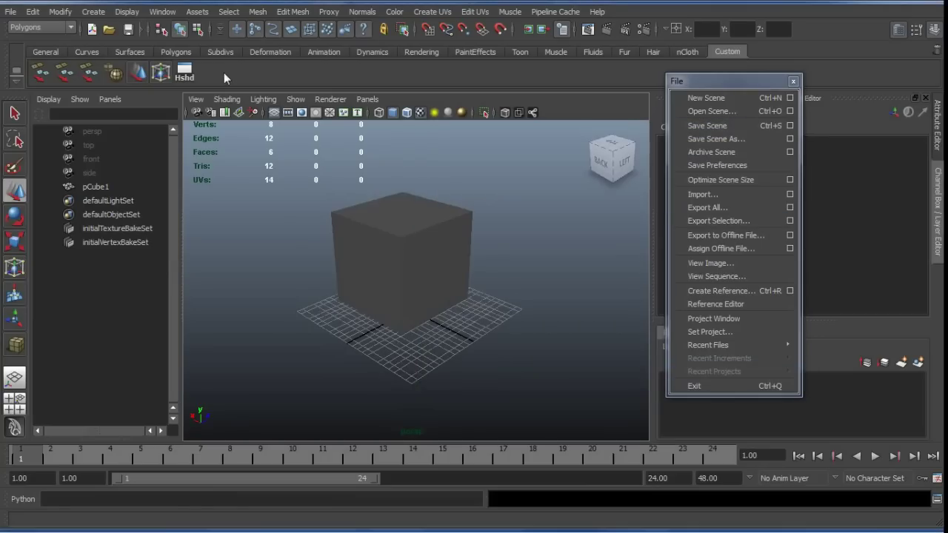
pyautogui.click(161, 12)
pyautogui.moveTo(194, 85)
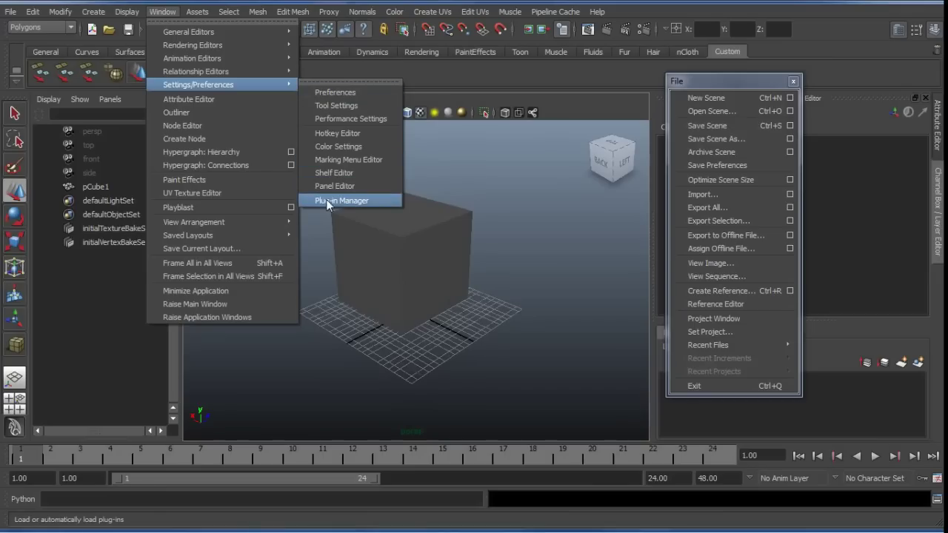
# Review loaded plug-ins like objExport.mll in the Plug-in Manager, close it, and nudge the File window
pyautogui.click(373, 203)
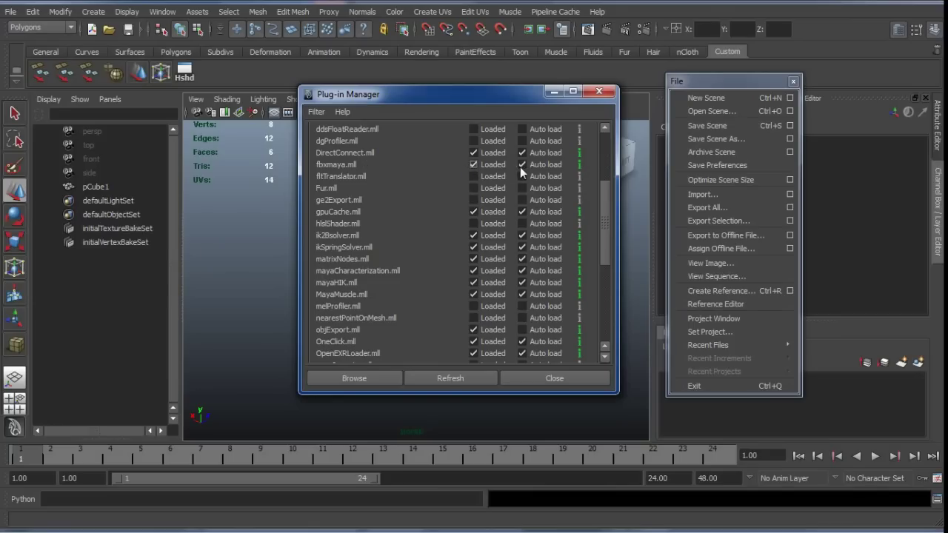
pyautogui.scroll(-5, 502, 174)
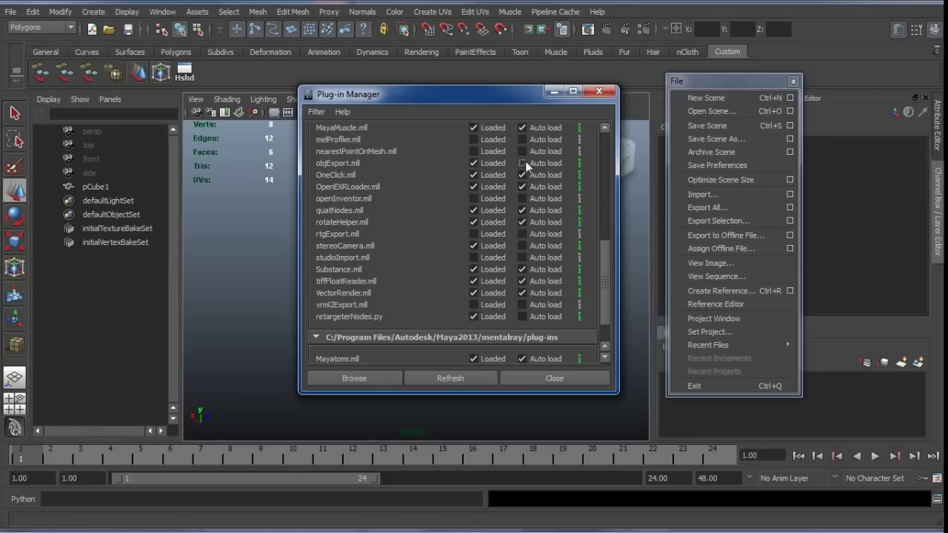
pyautogui.click(554, 376)
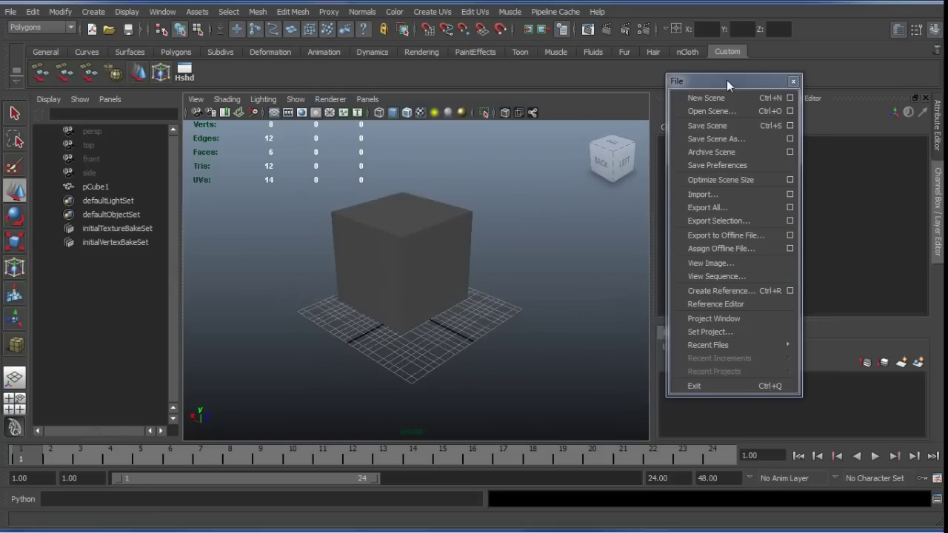
pyautogui.moveTo(726, 81); pyautogui.dragTo(720, 84)
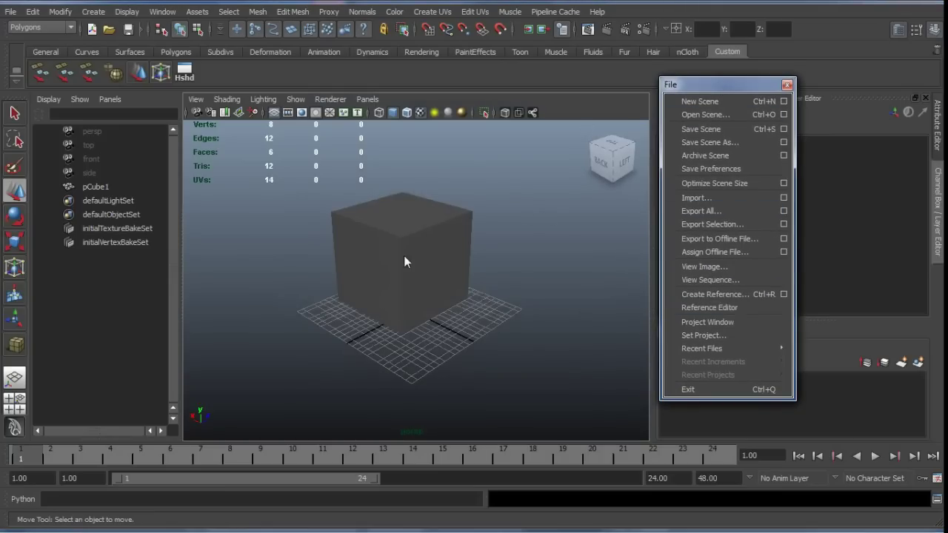
# Switch to Blender and show the File > Import formats such as Collada, Stl, 3D Studio and Wavefront
pyautogui.hotkey('alt', 'Tab')
pyautogui.hotkey('alt', 'Tab')
pyautogui.hotkey('alt', 'Tab')
pyautogui.hotkey('alt', 'Tab')
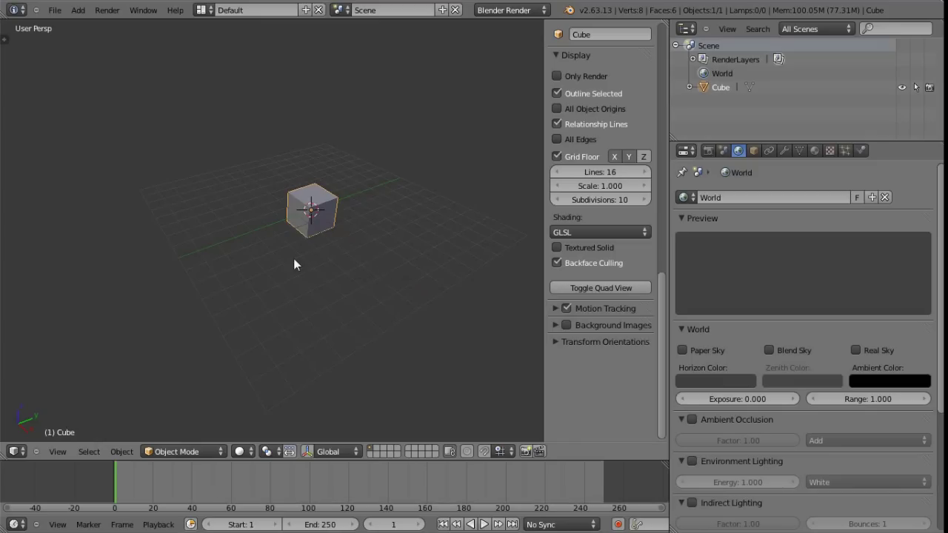
pyautogui.click(60, 12)
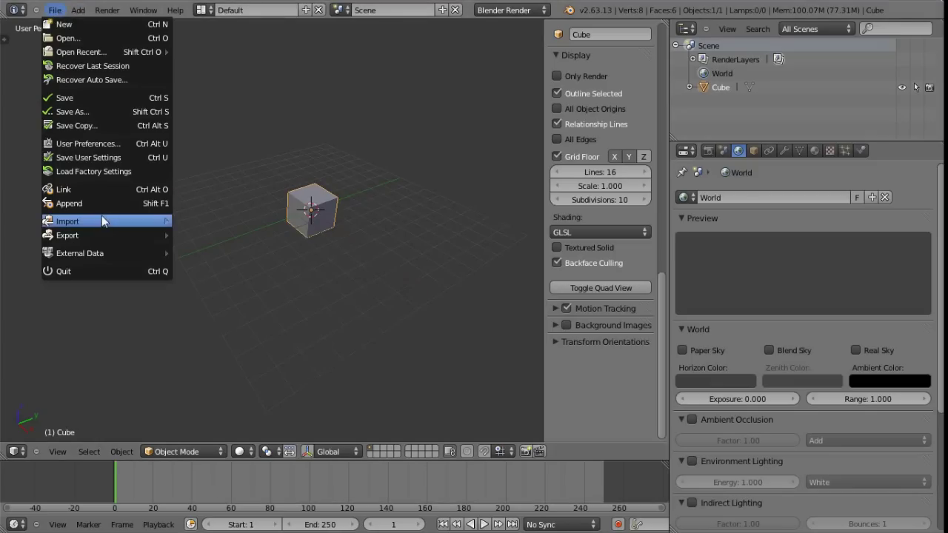
pyautogui.moveTo(101, 222)
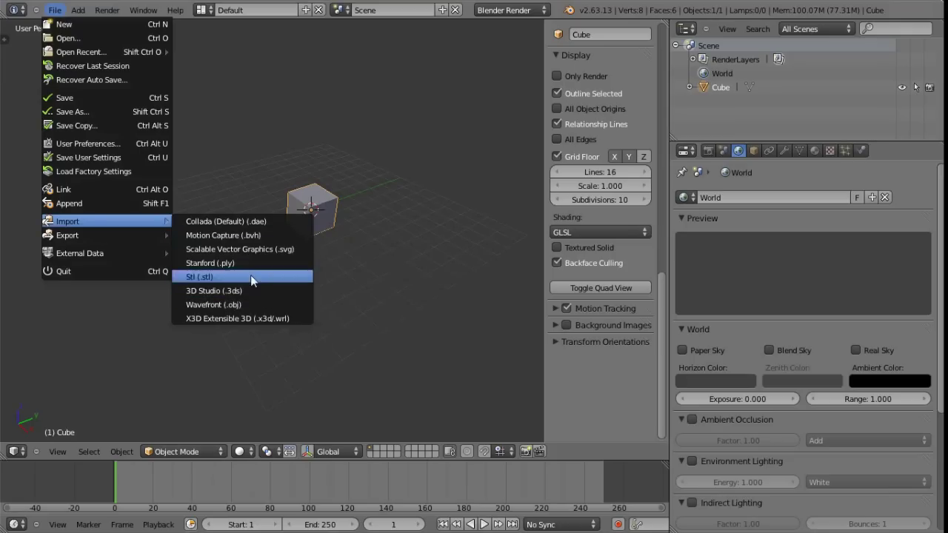
# Scroll through Blender's Import-Export add-ons (Autodesk 3DS, Autodesk FBX, BioVision BVH) in User Preferences, then close it
pyautogui.click(106, 143)
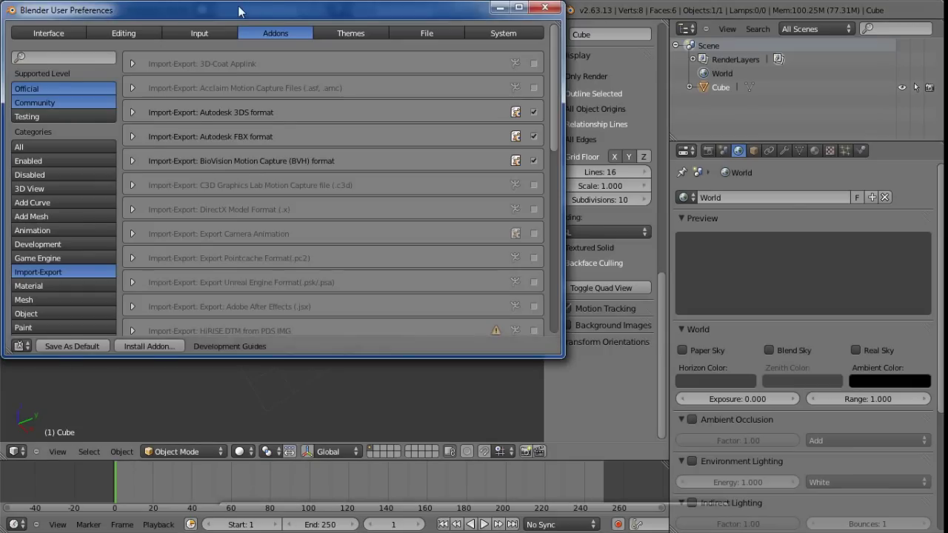
pyautogui.moveTo(247, 7); pyautogui.dragTo(341, 44)
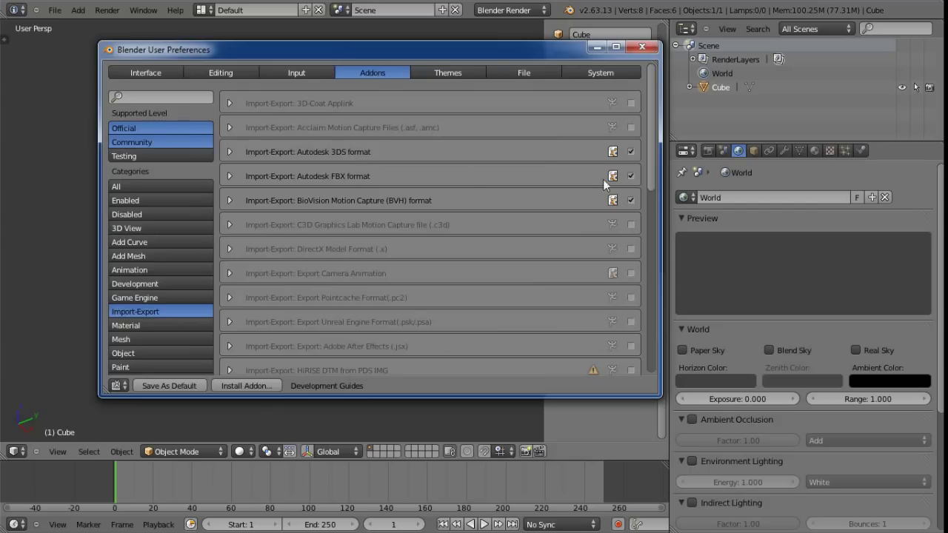
pyautogui.moveTo(655, 199); pyautogui.dragTo(647, 374)
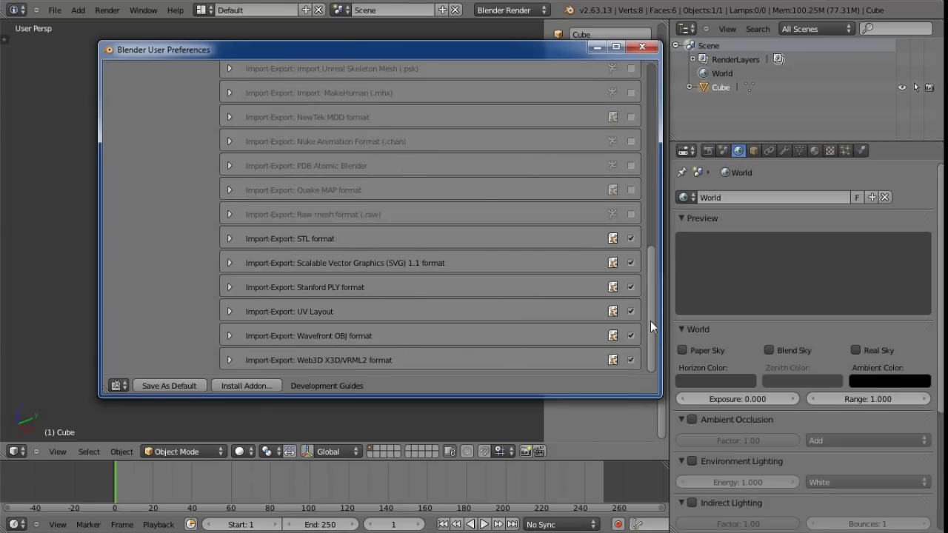
pyautogui.moveTo(646, 282); pyautogui.dragTo(662, 97)
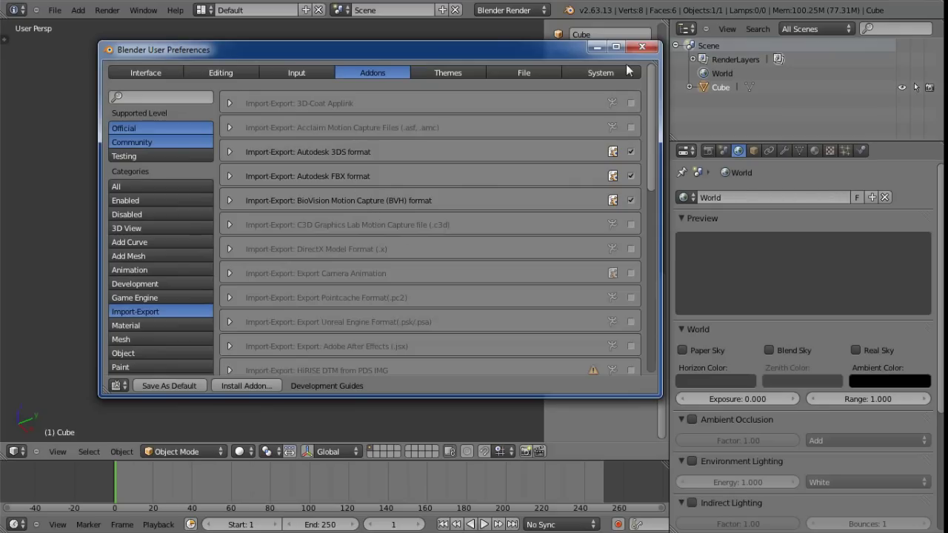
pyautogui.moveTo(481, 52); pyautogui.dragTo(444, 62)
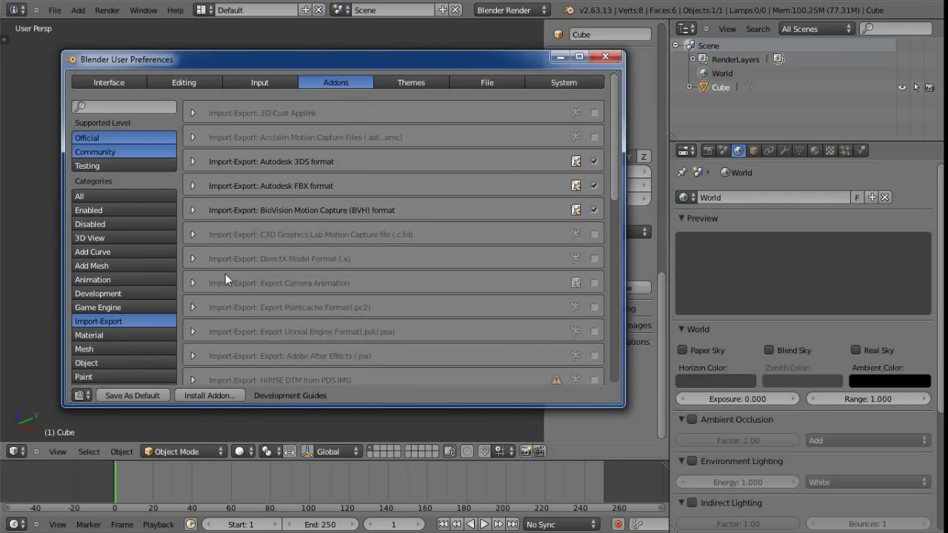
pyautogui.moveTo(366, 61); pyautogui.dragTo(401, 58)
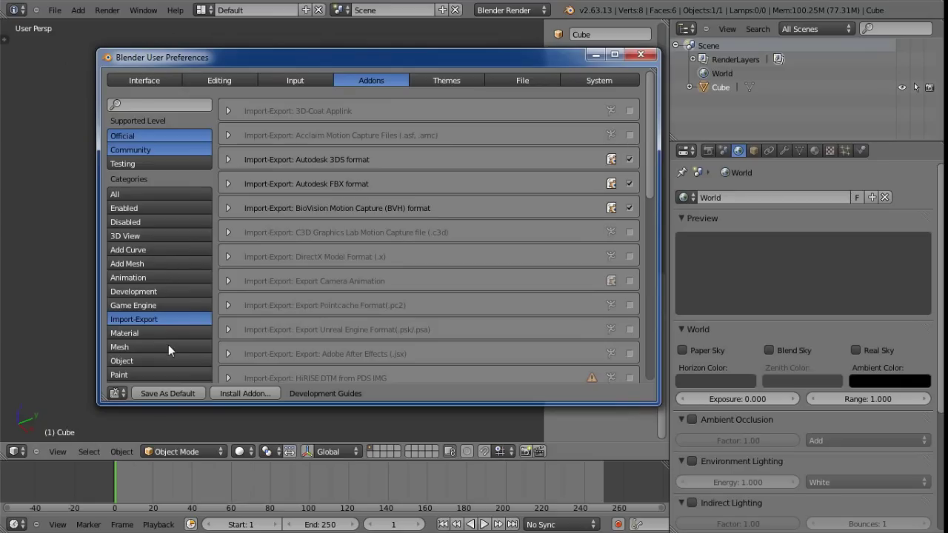
pyautogui.click(641, 55)
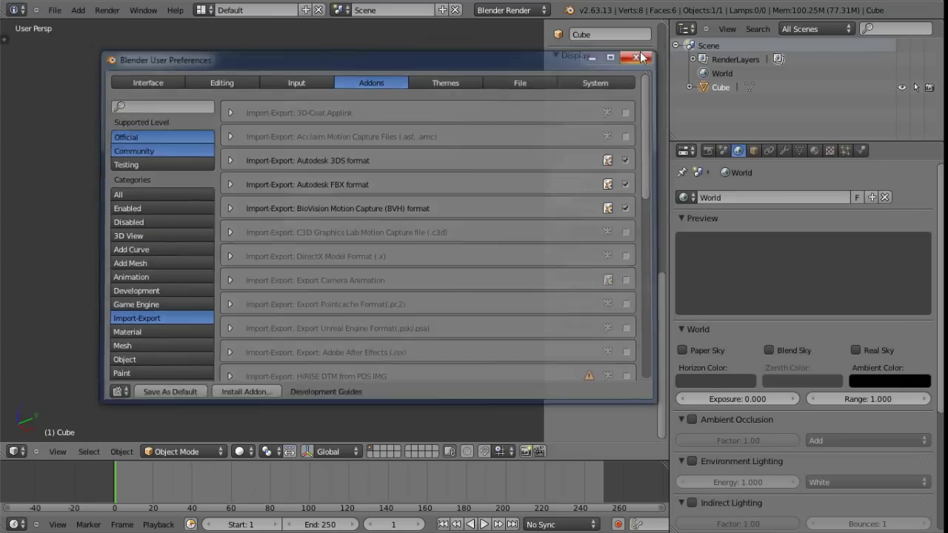
# Show Blender's File > Export submenu of export formats
pyautogui.click(55, 10)
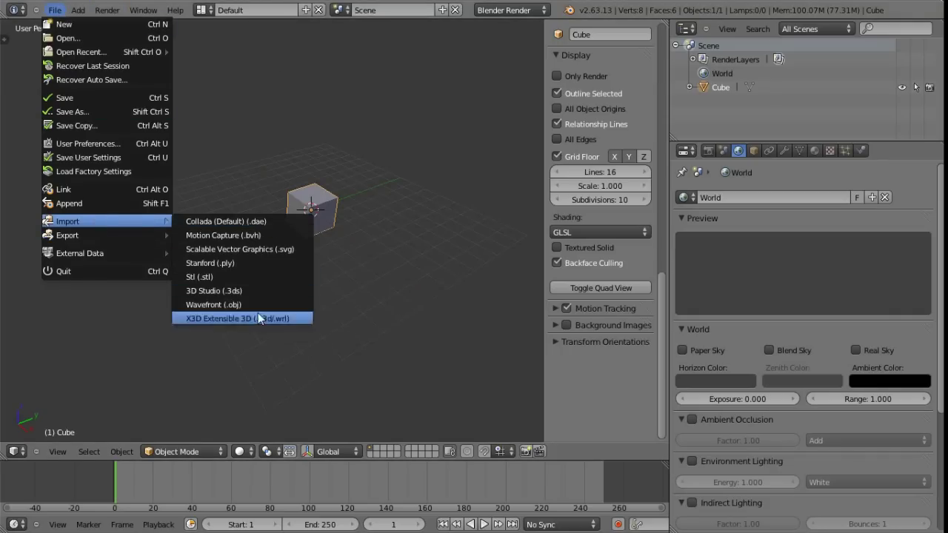
pyautogui.moveTo(116, 234)
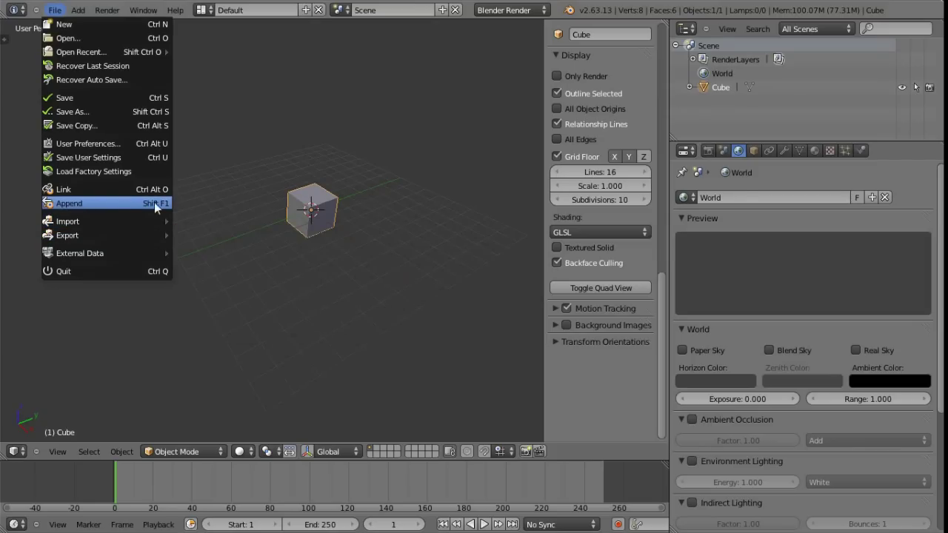
# Start File > Append and navigate through the Monkeys folder into Monkeys.blend to browse its data
pyautogui.click(107, 204)
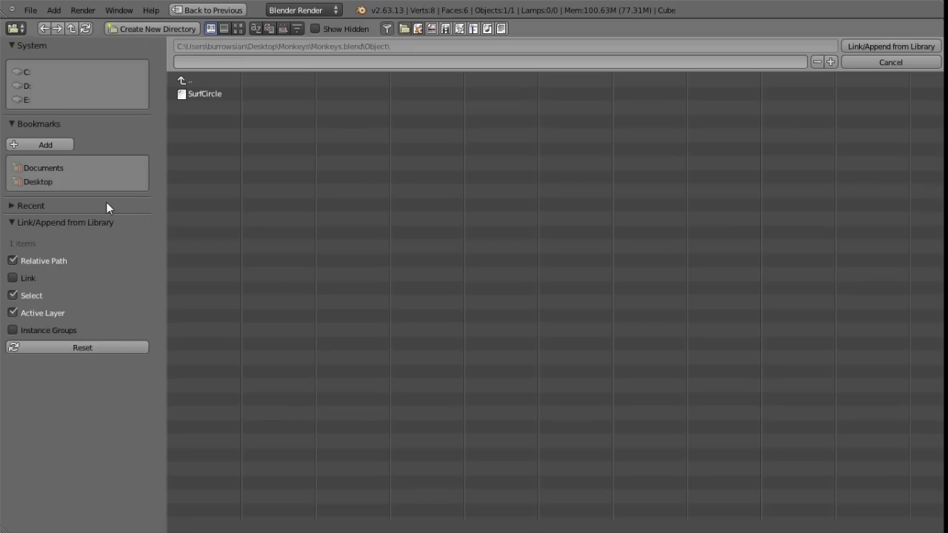
pyautogui.click(196, 77)
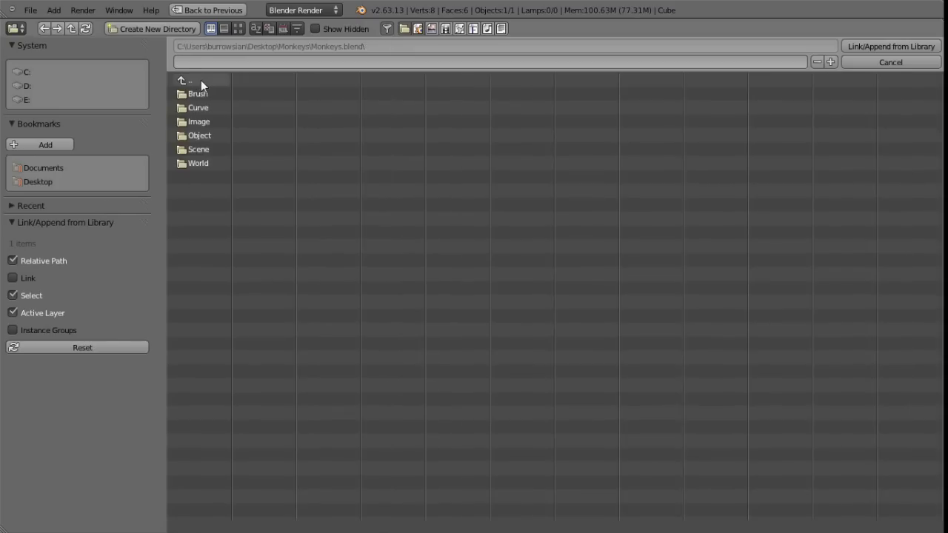
pyautogui.click(201, 80)
pyautogui.click(201, 80)
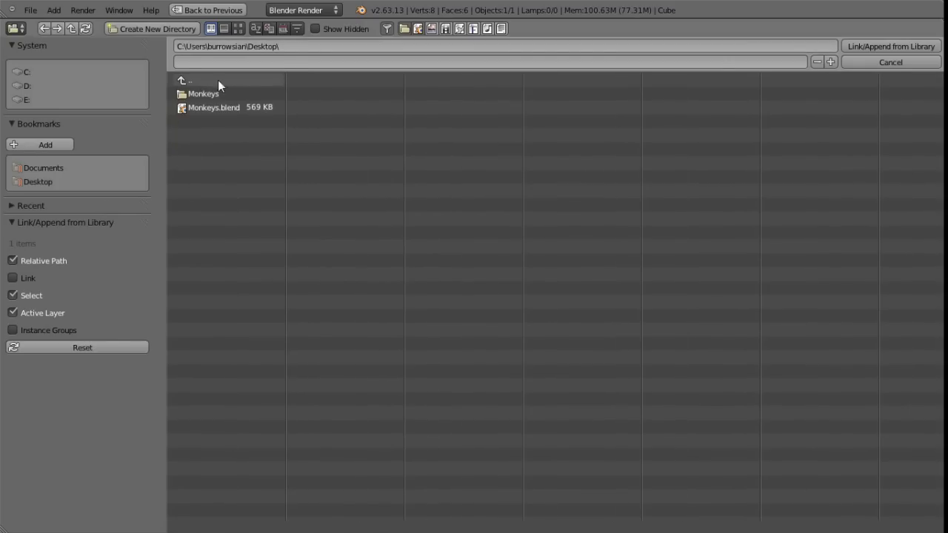
pyautogui.click(204, 92)
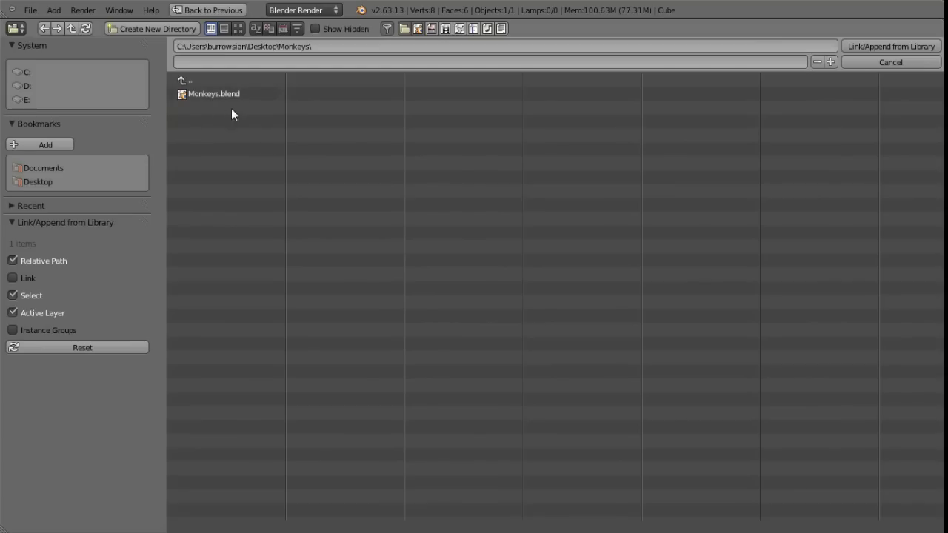
pyautogui.click(210, 95)
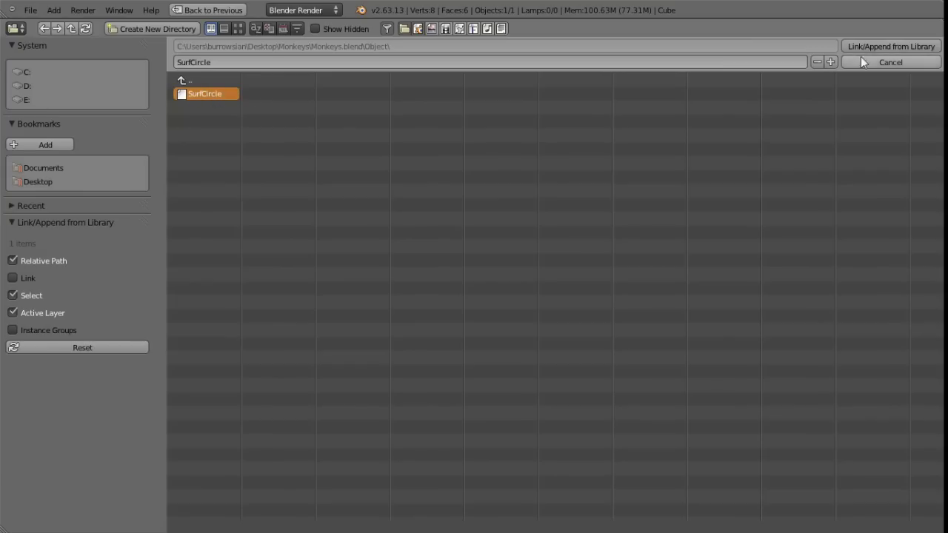
# Append SurfCircle into the scene and trial-move one of its control points in Edit Mode
pyautogui.click(917, 46)
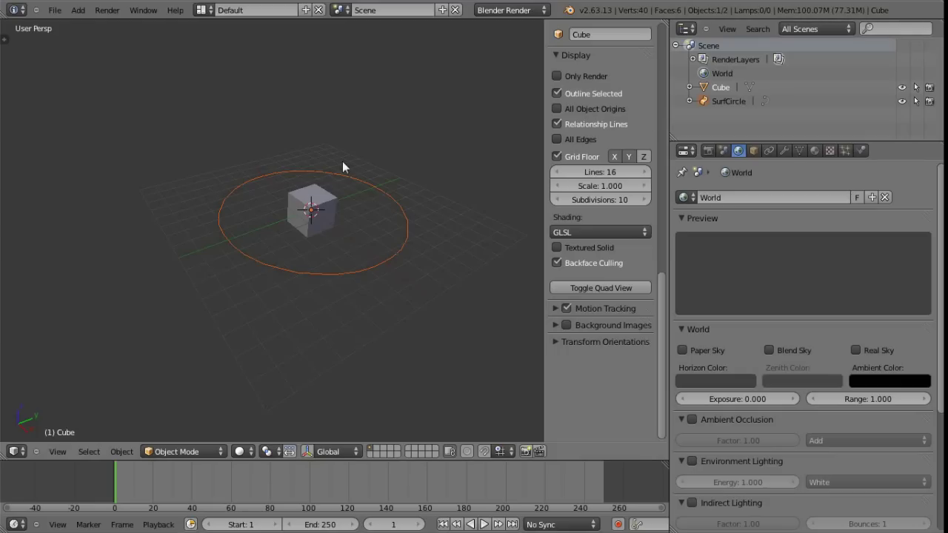
pyautogui.moveTo(359, 229)
pyautogui.mouseDown(button='middle')
pyautogui.moveTo(338, 233)
pyautogui.moveTo(298, 202)
pyautogui.moveTo(342, 229)
pyautogui.mouseUp(button='middle')
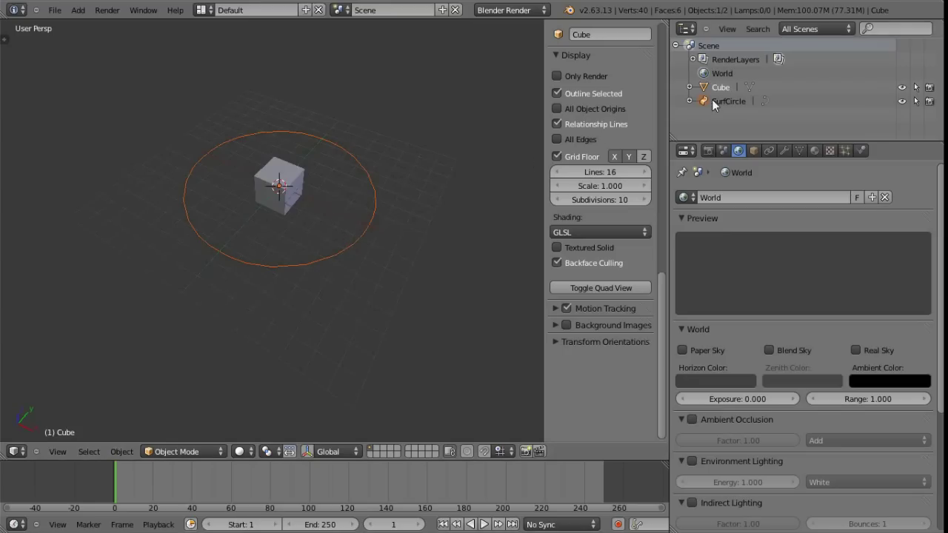
pyautogui.press('Tab')
pyautogui.press('Tab')
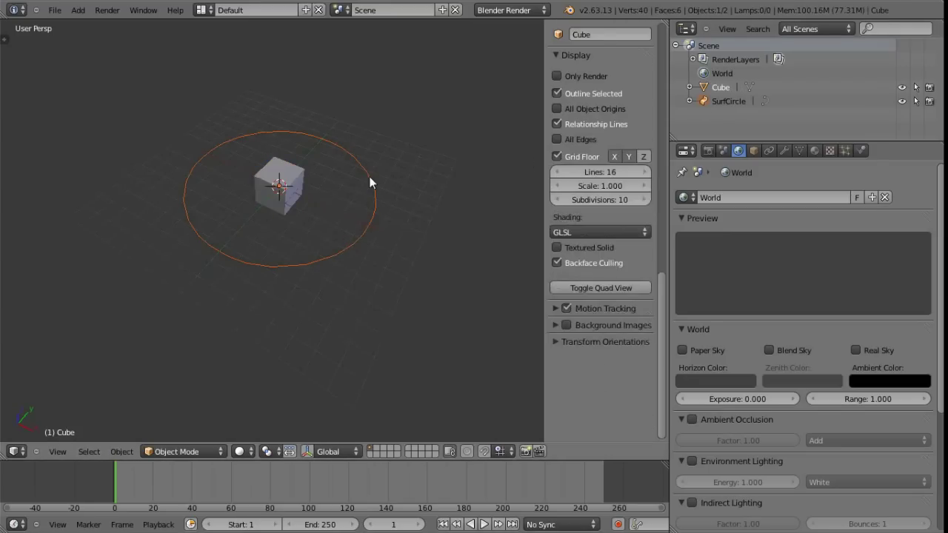
pyautogui.rightClick(365, 231)
pyautogui.press('Tab')
pyautogui.rightClick(368, 227)
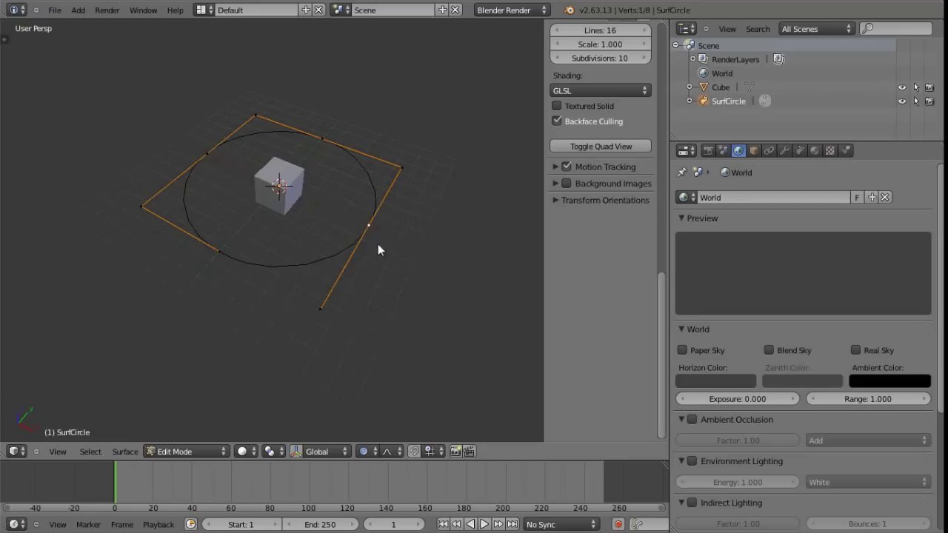
pyautogui.press('g')
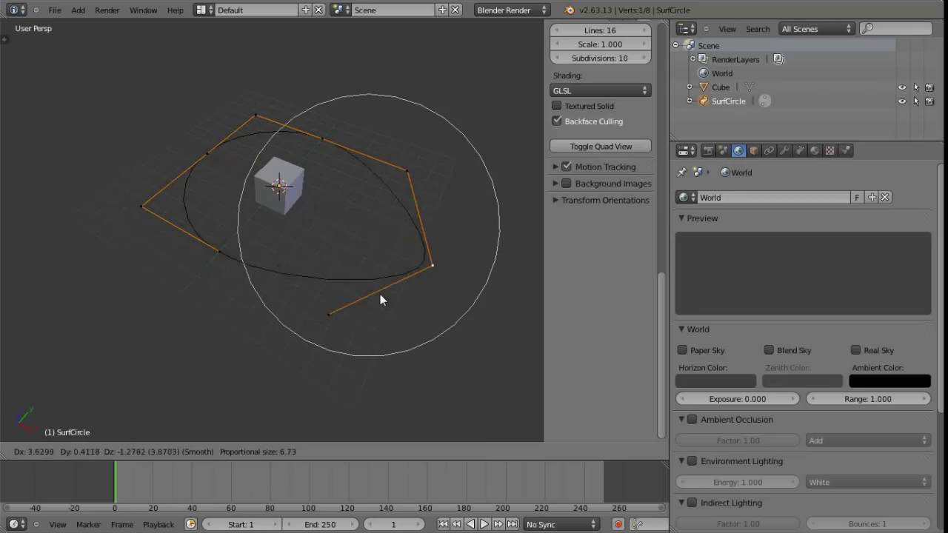
pyautogui.click(383, 243)
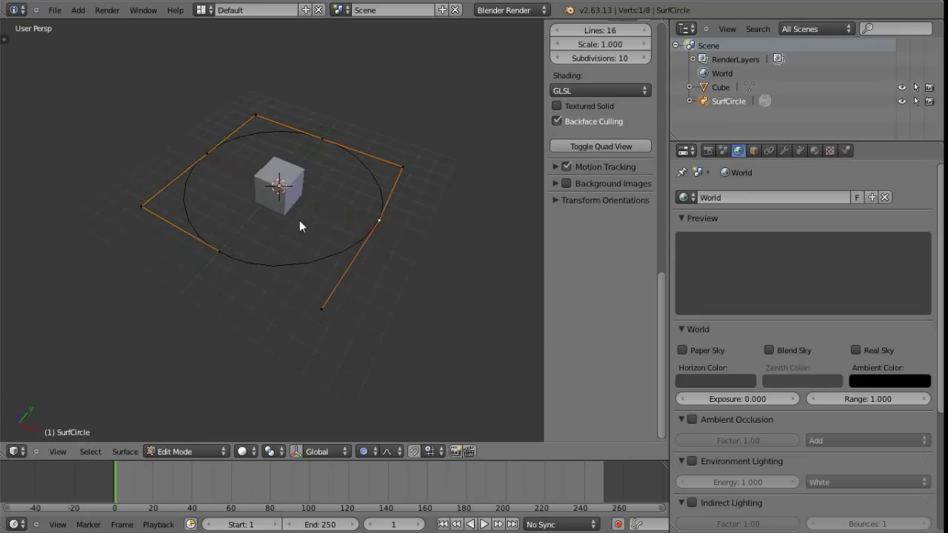
# Return to Object Mode and delete SurfCircle so only the cube remains
pyautogui.moveTo(299, 220)
pyautogui.mouseDown(button='middle')
pyautogui.moveTo(359, 273)
pyautogui.moveTo(323, 287)
pyautogui.moveTo(292, 266)
pyautogui.moveTo(289, 220)
pyautogui.mouseUp(button='middle')
pyautogui.press('Tab')
pyautogui.press('x')
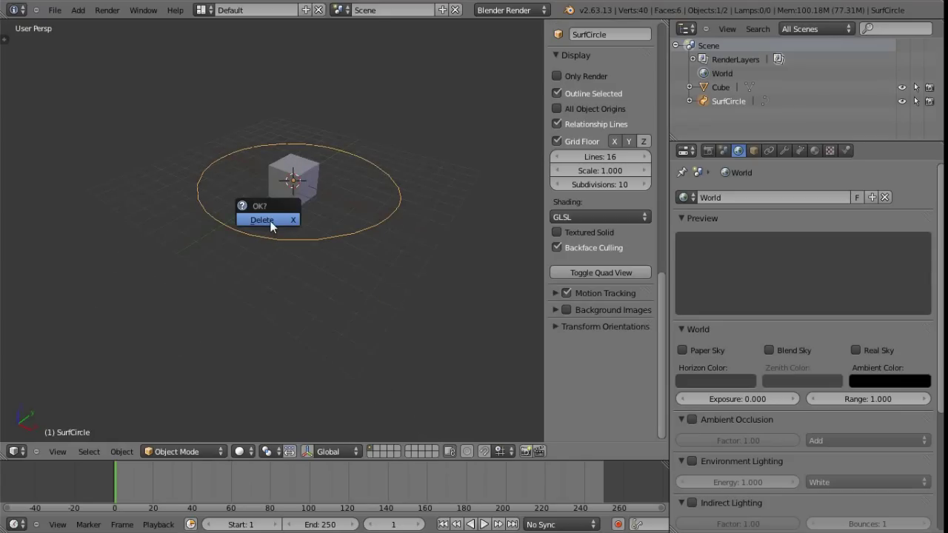
pyautogui.click(271, 220)
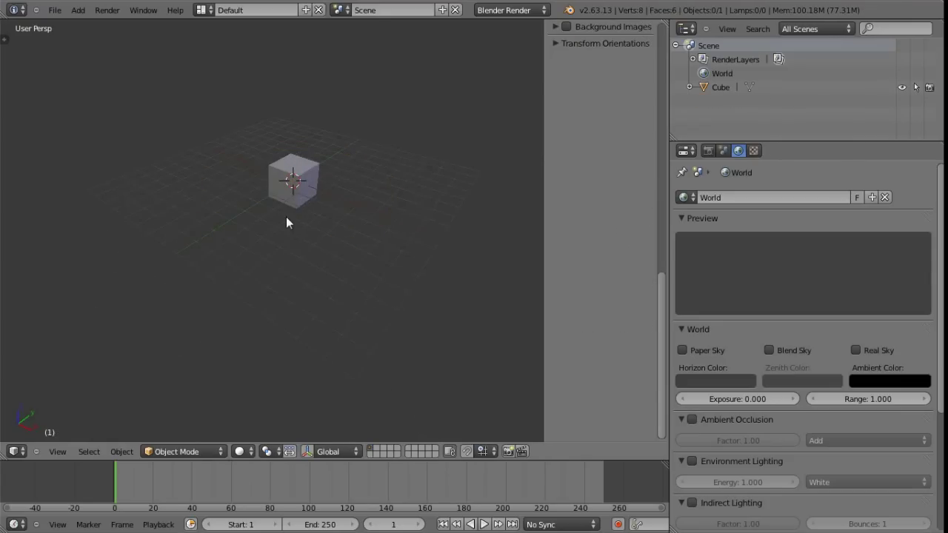
# Browse the export formats listed under Blender's File > Export
pyautogui.click(55, 10)
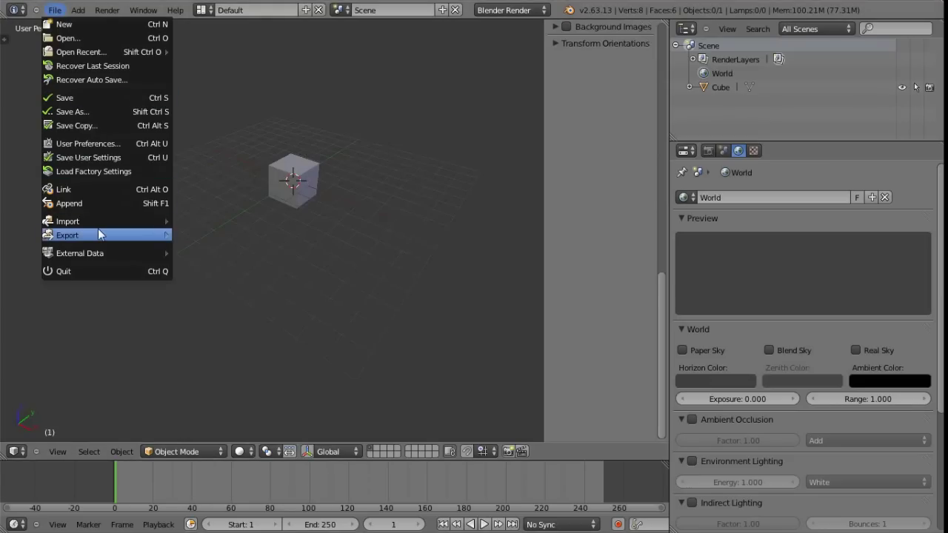
pyautogui.moveTo(107, 234)
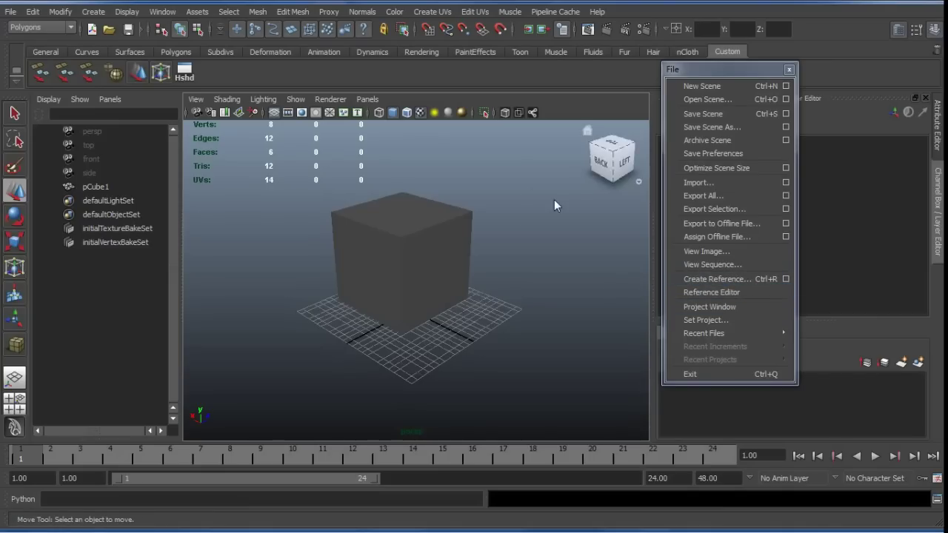
# Tumble Maya's perspective view around the cube, then switch to Blender and orbit its cube scene
pyautogui.keyDown('alt'); pyautogui.moveTo(436, 270); pyautogui.dragTo(447, 286); pyautogui.keyUp('alt')
pyautogui.keyDown('alt'); pyautogui.moveTo(447, 286); pyautogui.dragTo(528, 229, button='right'); pyautogui.keyUp('alt')
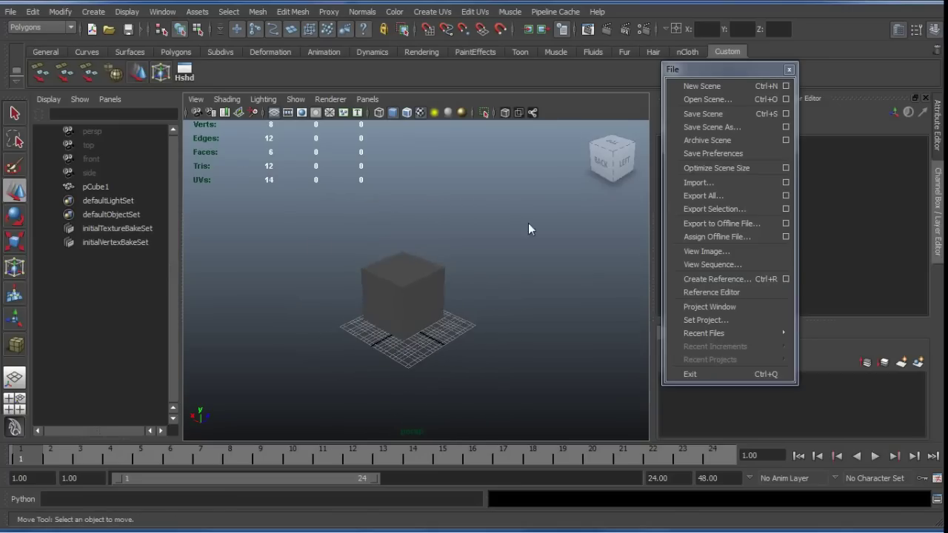
pyautogui.keyDown('alt'); pyautogui.moveTo(407, 305); pyautogui.dragTo(427, 221); pyautogui.keyUp('alt')
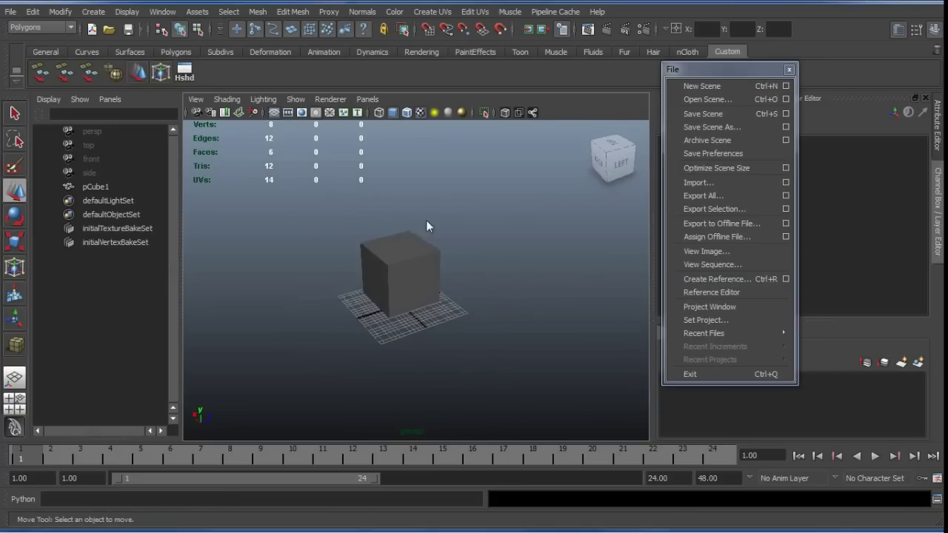
pyautogui.keyDown('alt'); pyautogui.moveTo(403, 297); pyautogui.dragTo(449, 303); pyautogui.keyUp('alt')
pyautogui.keyDown('alt'); pyautogui.moveTo(449, 303); pyautogui.dragTo(446, 280, button='right'); pyautogui.keyUp('alt')
pyautogui.keyDown('alt'); pyautogui.moveTo(446, 280); pyautogui.dragTo(367, 163); pyautogui.keyUp('alt')
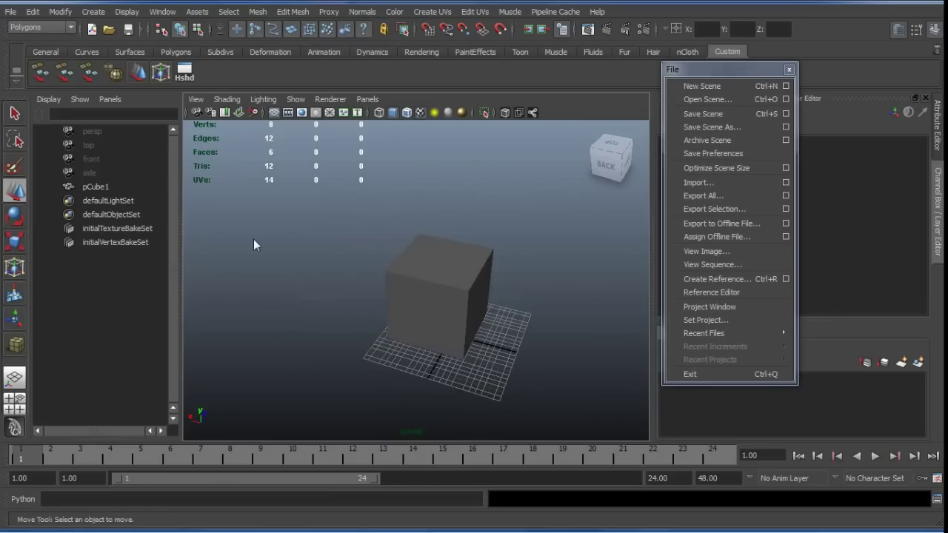
pyautogui.moveTo(248, 217)
pyautogui.keyDown('alt'); pyautogui.mouseDown()
pyautogui.moveTo(356, 275)
pyautogui.moveTo(246, 213)
pyautogui.mouseUp(); pyautogui.keyUp('alt')
pyautogui.keyDown('alt'); pyautogui.moveTo(337, 246); pyautogui.dragTo(489, 276); pyautogui.keyUp('alt')
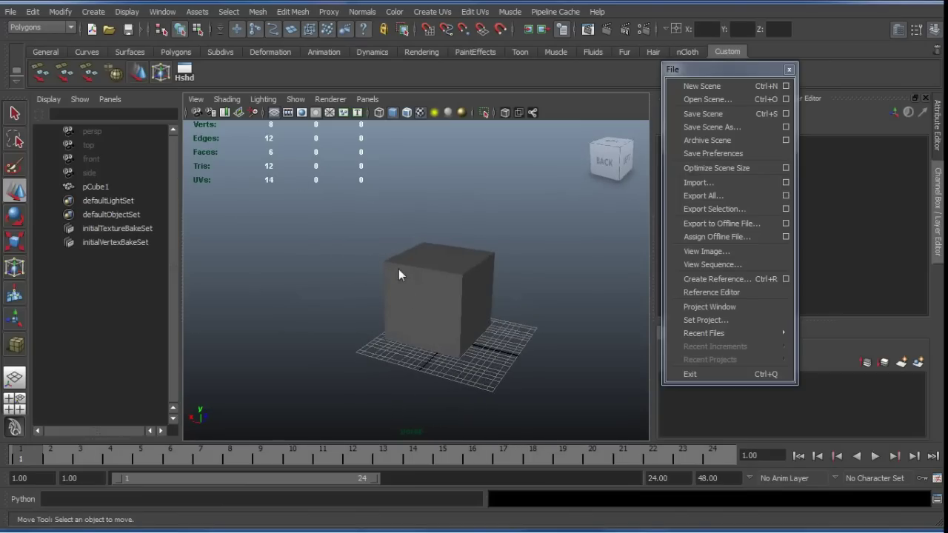
pyautogui.keyDown('alt'); pyautogui.moveTo(399, 275); pyautogui.dragTo(414, 269); pyautogui.keyUp('alt')
pyautogui.keyDown('alt'); pyautogui.moveTo(424, 308); pyautogui.dragTo(432, 308); pyautogui.keyUp('alt')
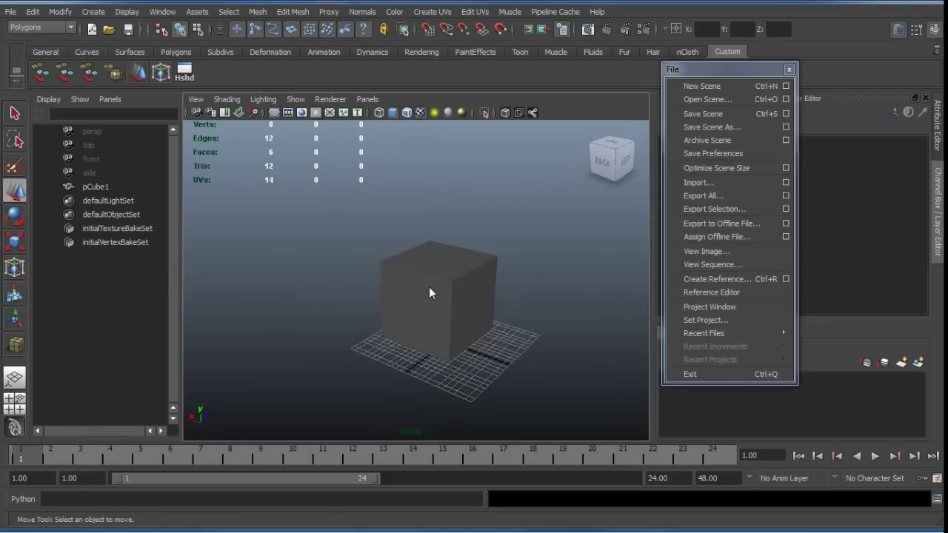
pyautogui.hotkey('alt', 'Tab')
pyautogui.moveTo(256, 231); pyautogui.dragTo(320, 230, button='middle')
# Link SurfCircle from Monkeys.blend/Object into the scene and orbit to see it around the cube
pyautogui.click(55, 11)
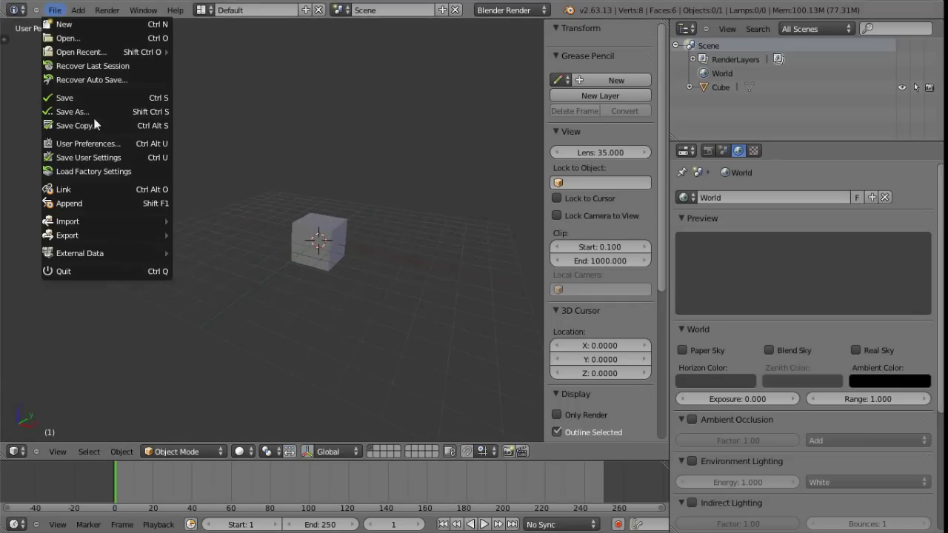
pyautogui.click(115, 194)
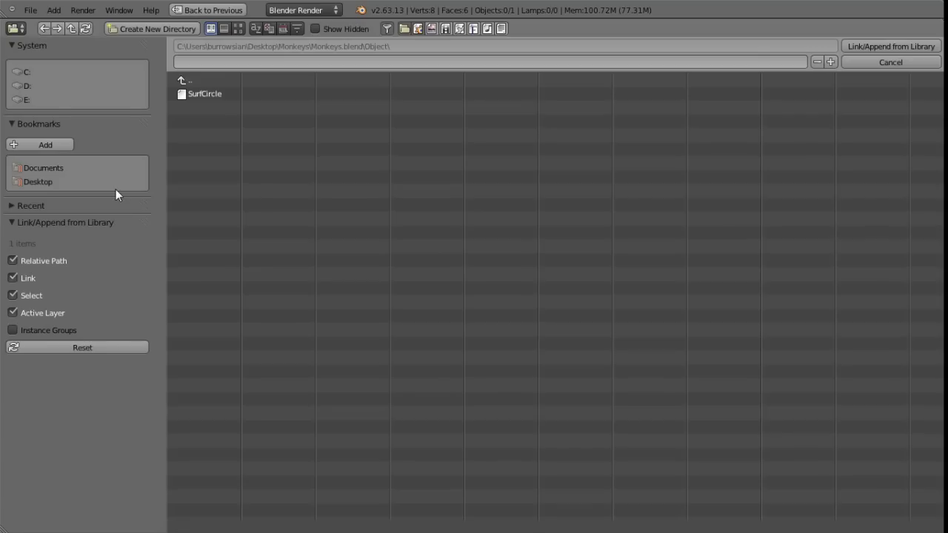
pyautogui.click(213, 97)
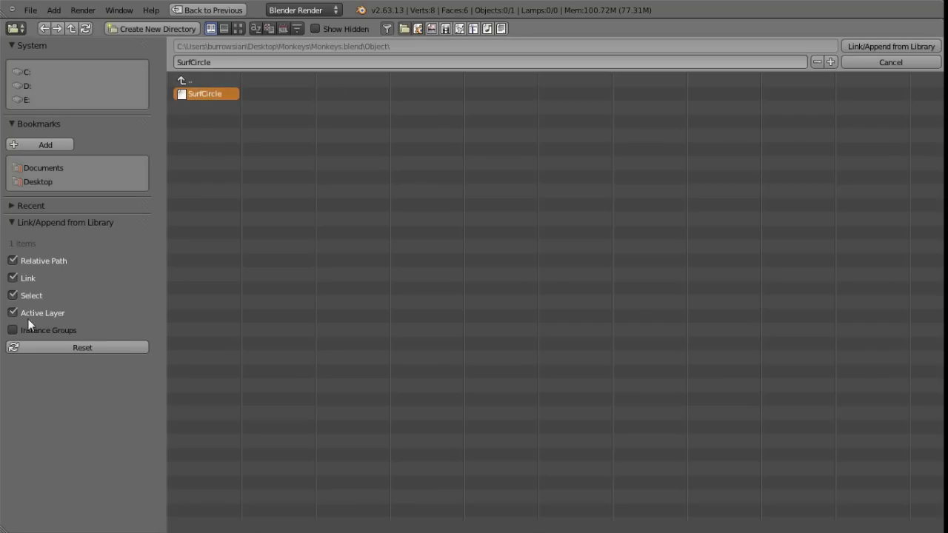
pyautogui.click(873, 49)
pyautogui.moveTo(308, 324); pyautogui.dragTo(414, 284, button='middle')
pyautogui.moveTo(309, 323); pyautogui.dragTo(300, 163, button='middle')
pyautogui.moveTo(293, 250); pyautogui.dragTo(282, 266, button='middle')
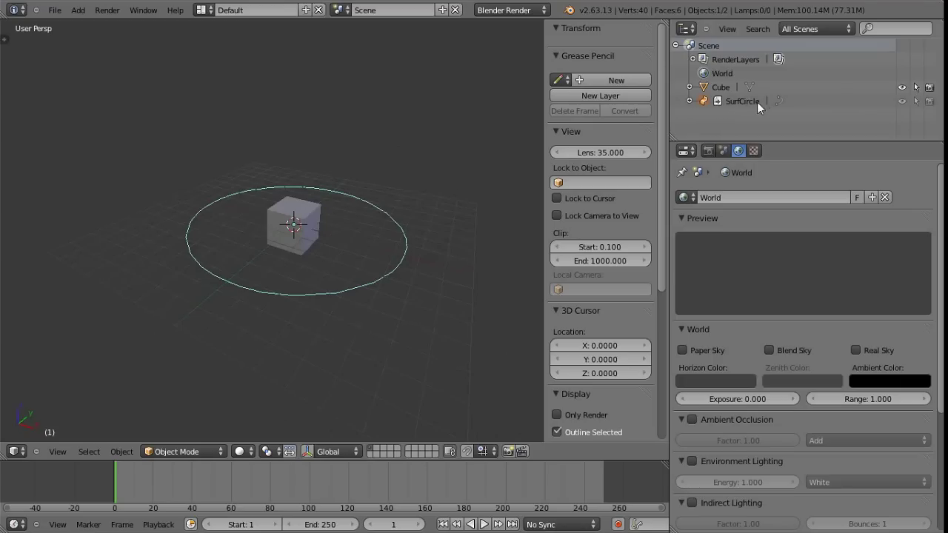
# Expand SurfCircle in the Outliner and toggle the cube's visibility off and back on
pyautogui.click(689, 100)
pyautogui.click(902, 88)
pyautogui.click(902, 88)
pyautogui.moveTo(410, 264); pyautogui.dragTo(330, 268, button='middle')
# Select the linked SurfCircle and bring up the Make Local menu with L
pyautogui.rightClick(330, 269)
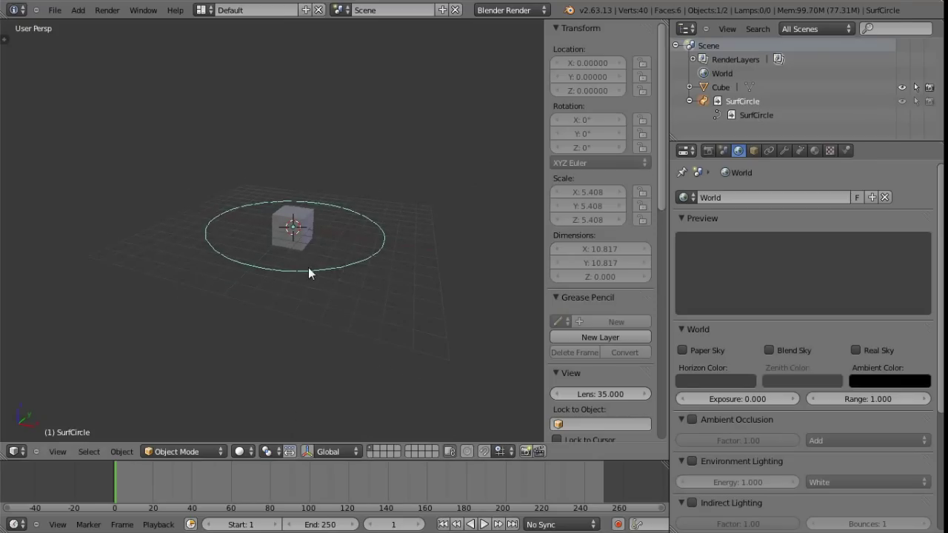
pyautogui.rightClick(280, 240)
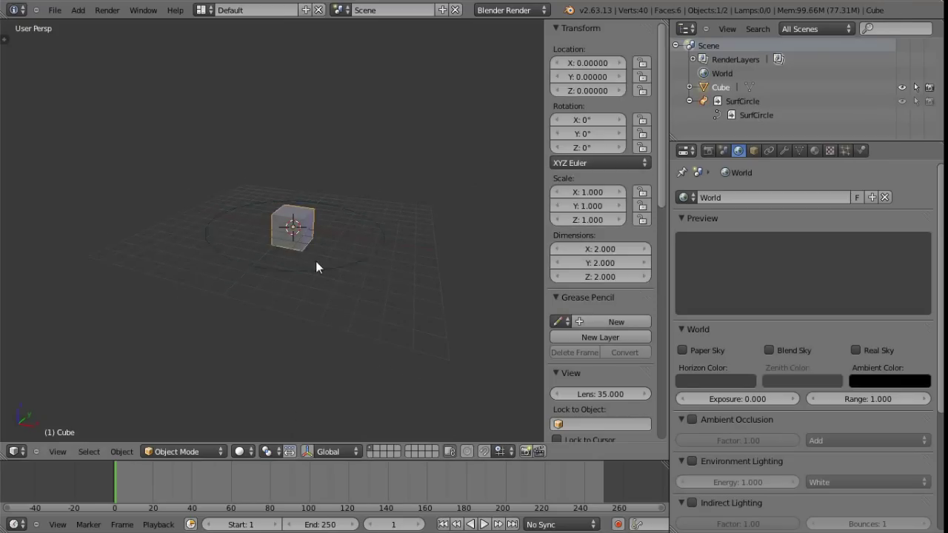
pyautogui.moveTo(315, 260)
pyautogui.mouseDown(button='middle')
pyautogui.moveTo(323, 258)
pyautogui.moveTo(306, 273)
pyautogui.moveTo(327, 252)
pyautogui.moveTo(302, 266)
pyautogui.mouseUp(button='middle')
pyautogui.scroll(4, 320, 277)
pyautogui.scroll(-2, 320, 277)
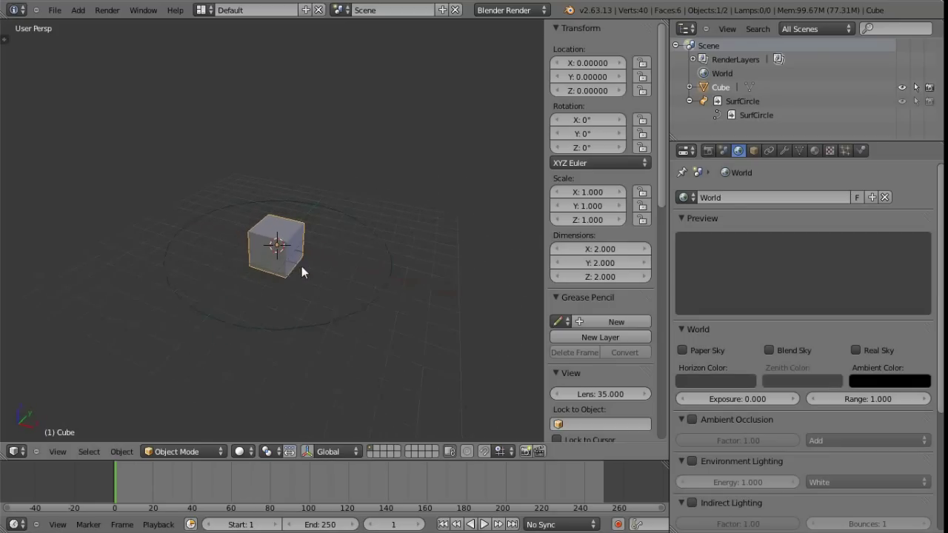
pyautogui.rightClick(371, 312)
pyautogui.moveTo(349, 311); pyautogui.dragTo(271, 277, button='middle')
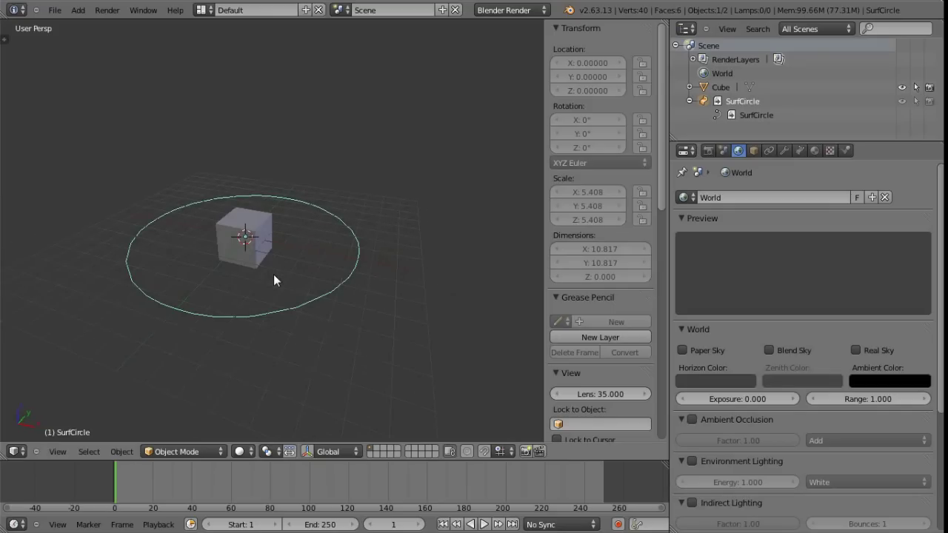
pyautogui.press('l')
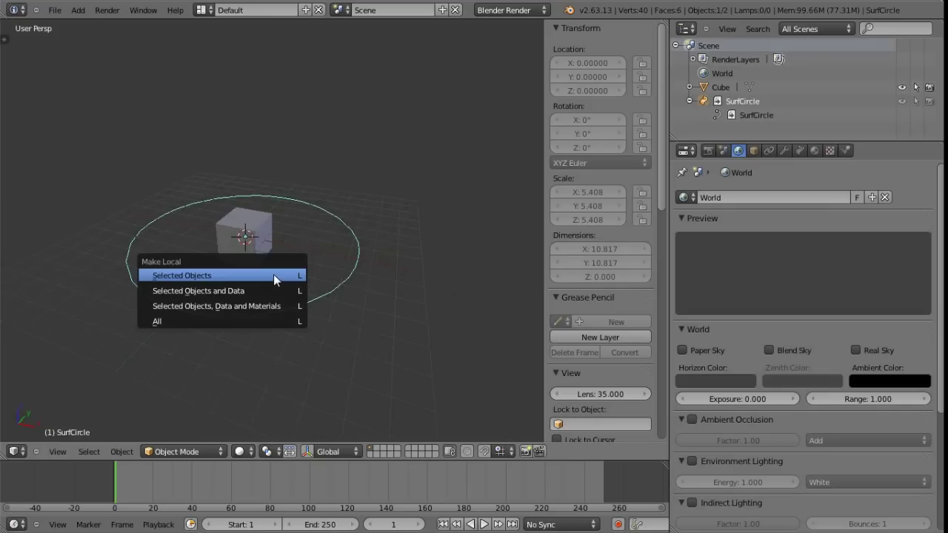
# Make the SurfCircle object local with Selected Objects, then test and cancel a move
pyautogui.click(233, 275)
pyautogui.scroll(-3, 340, 284)
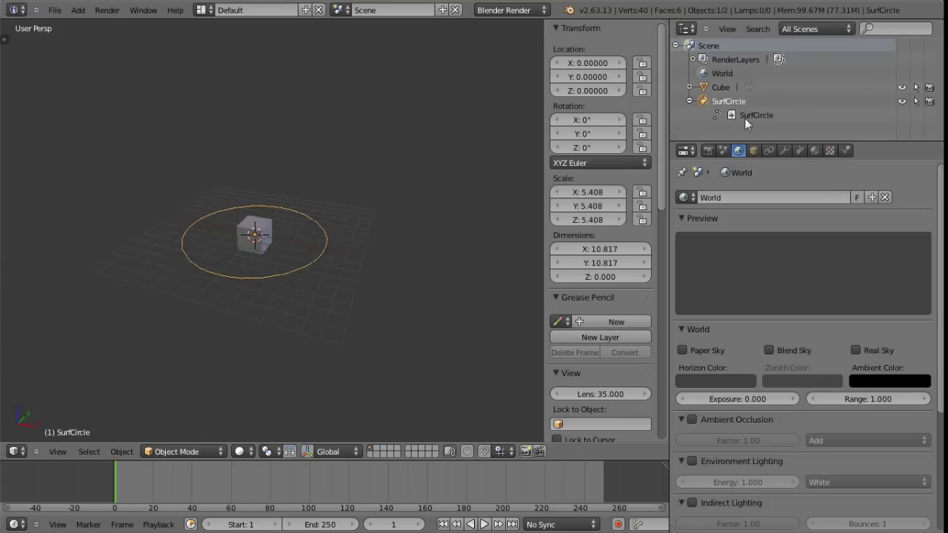
pyautogui.click(917, 101)
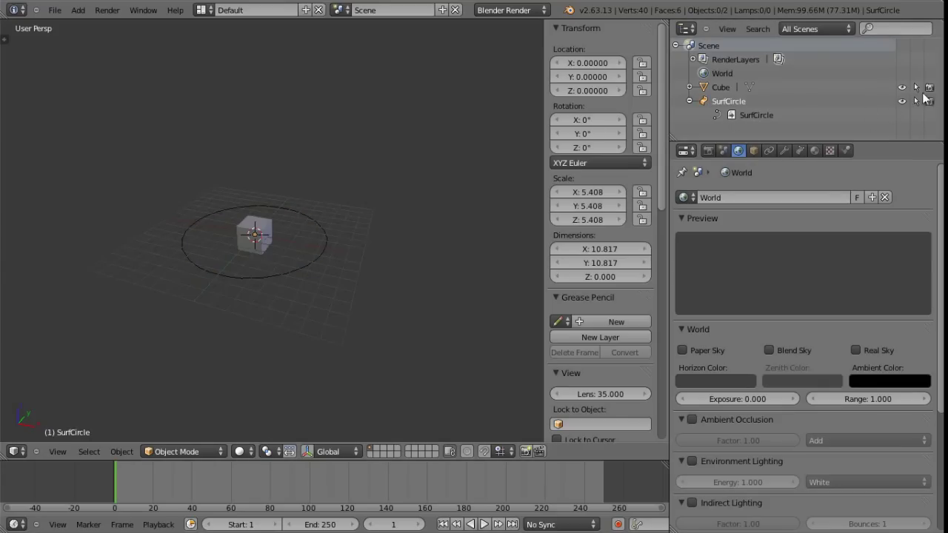
pyautogui.rightClick(194, 218)
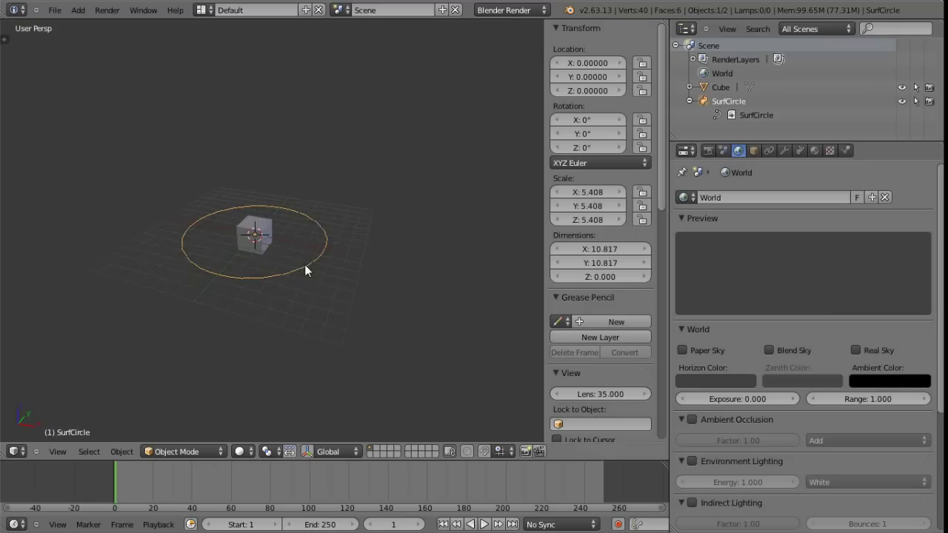
pyautogui.press('g')
pyautogui.press('Escape')
# Move the circle far to the left, then undo it back to the origin
pyautogui.moveTo(281, 260); pyautogui.dragTo(234, 118, button='middle')
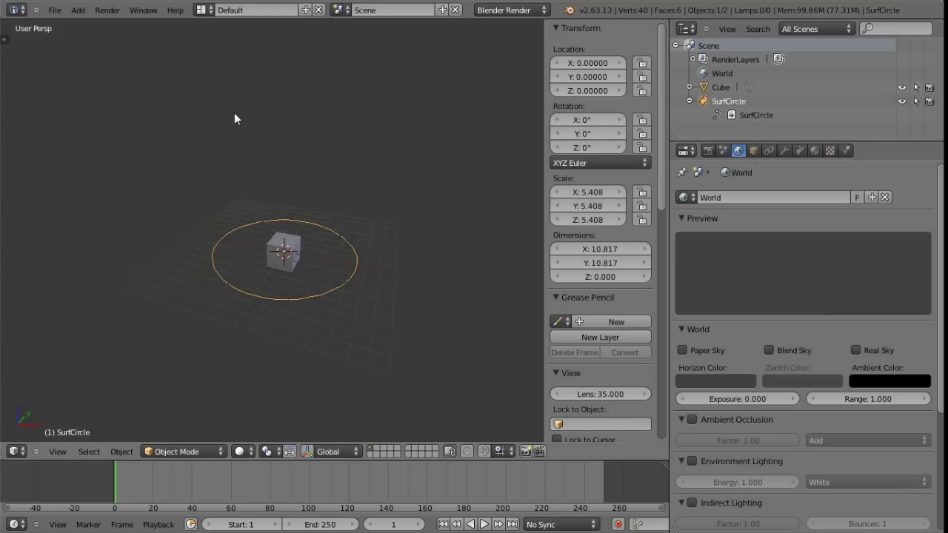
pyautogui.moveTo(206, 190); pyautogui.dragTo(324, 244, button='middle')
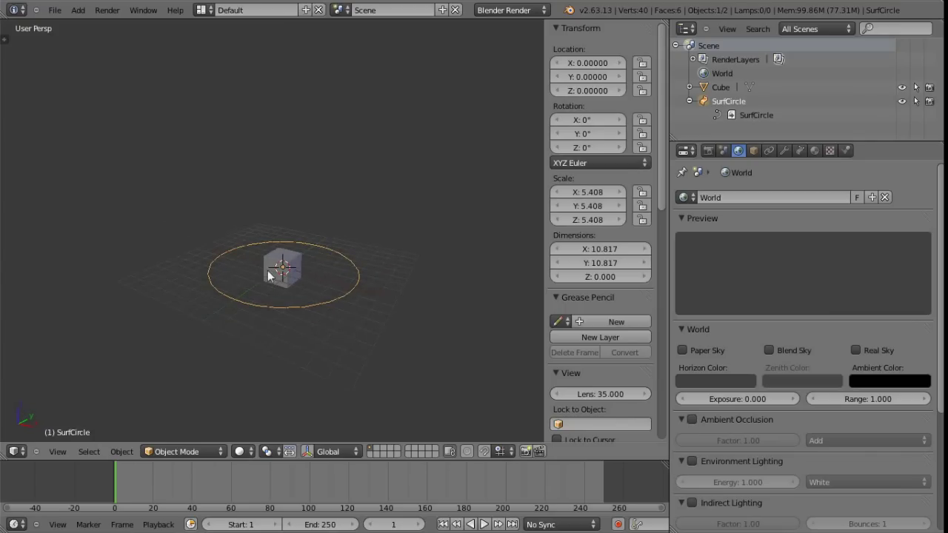
pyautogui.moveTo(254, 275); pyautogui.dragTo(298, 296, button='middle')
pyautogui.press('g')
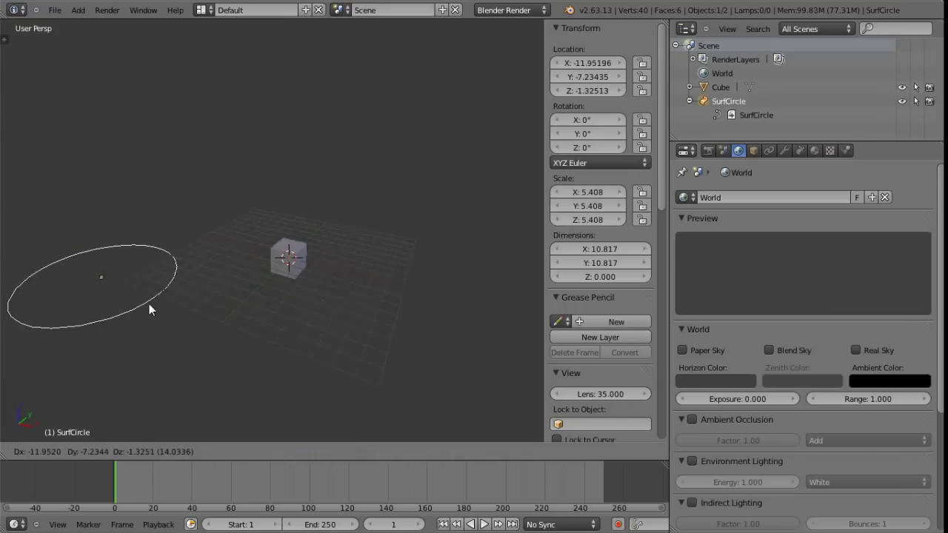
pyautogui.click(149, 306)
pyautogui.hotkey('ctrl', 'z')
# Bring up the Make Local options for SurfCircle again
pyautogui.moveTo(354, 267); pyautogui.dragTo(295, 282, button='middle')
pyautogui.scroll(3, 305, 289)
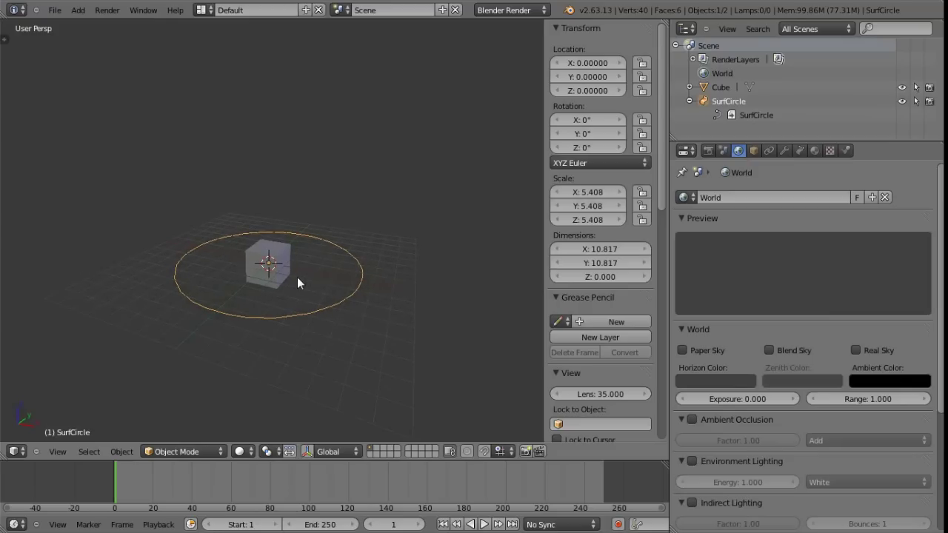
pyautogui.press('l')
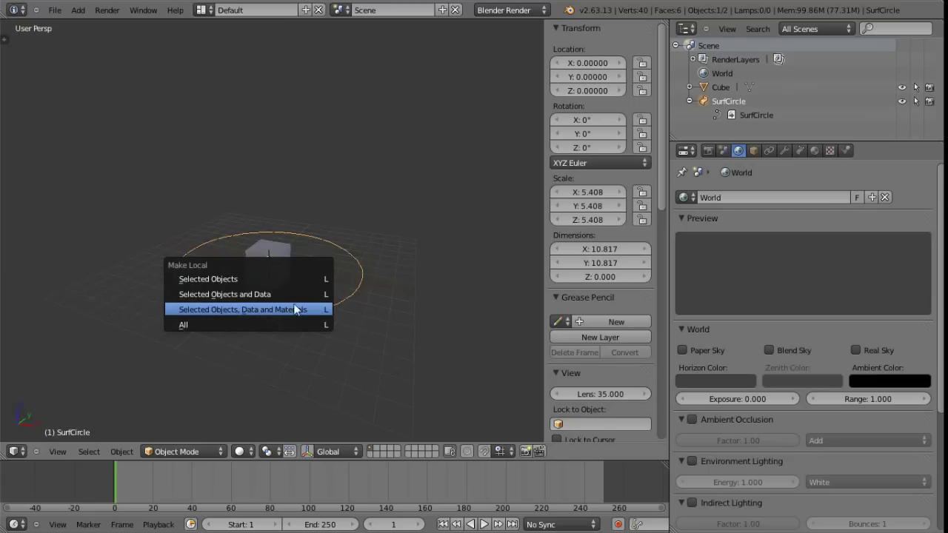
# Make the circle's curve data local with Selected Objects, Data and Materials, undoing a stray point edit
pyautogui.click(201, 324)
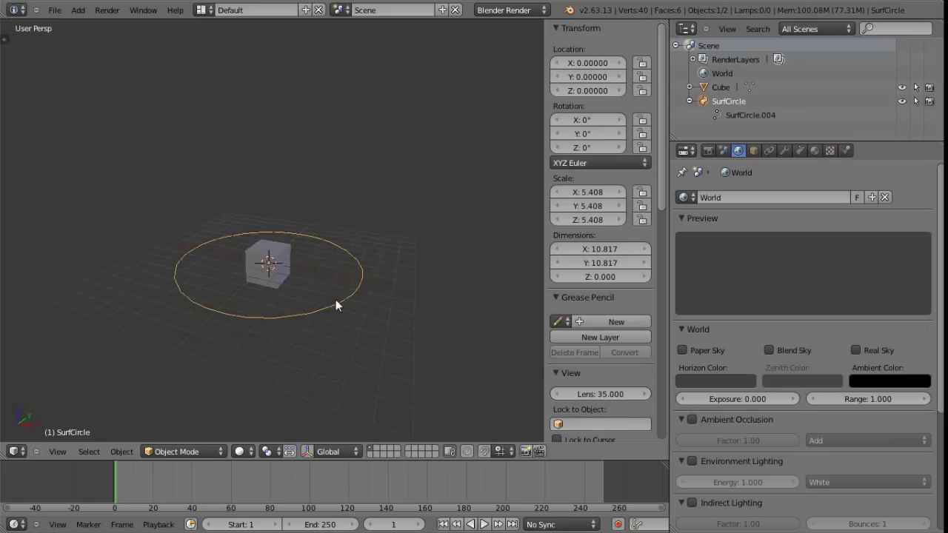
pyautogui.click(742, 117)
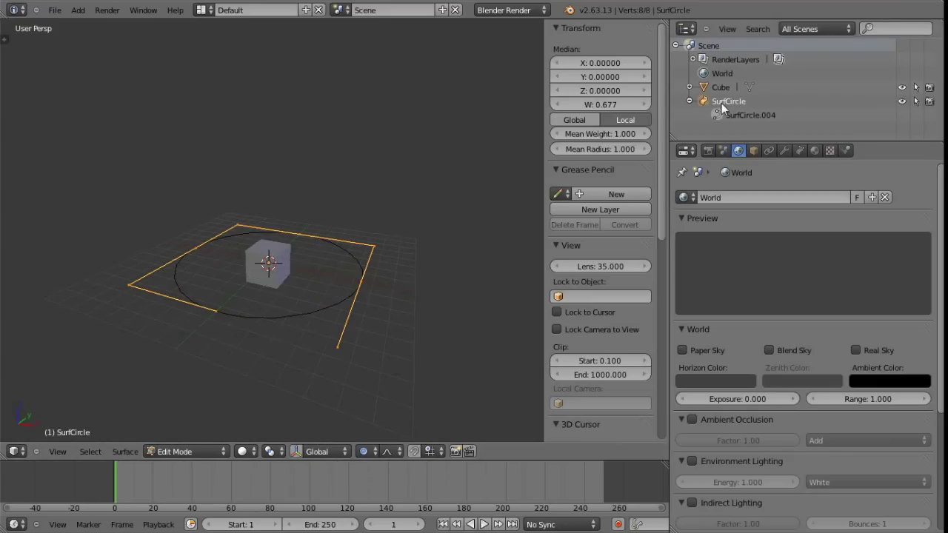
pyautogui.hotkey('ctrl', 'z')
pyautogui.press('Tab')
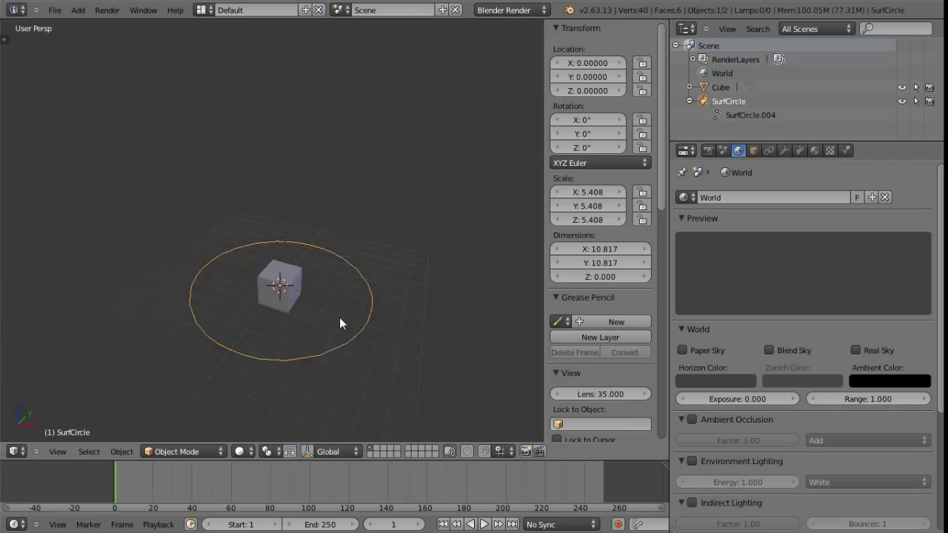
pyautogui.scroll(-1, 347, 318)
pyautogui.moveTo(342, 317); pyautogui.dragTo(339, 290, button='middle')
pyautogui.scroll(2, 328, 257)
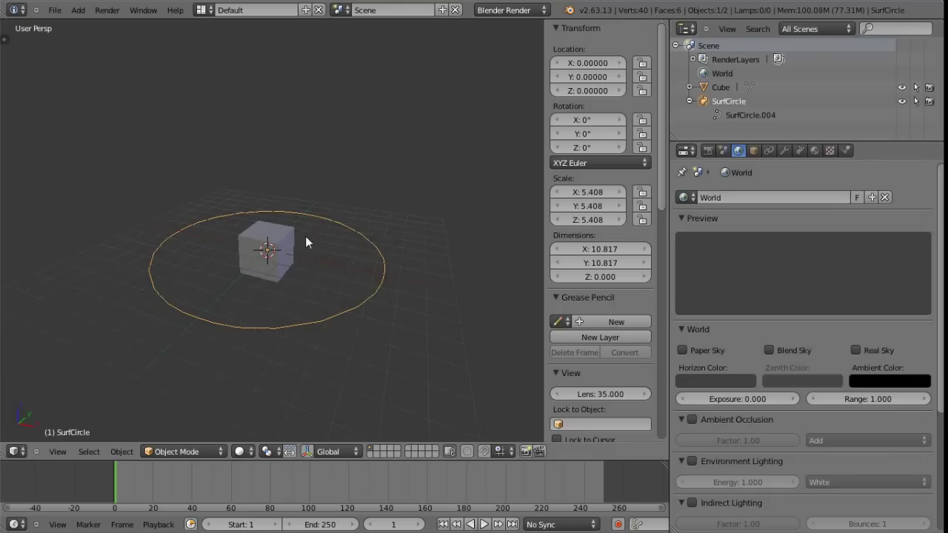
pyautogui.moveTo(240, 230); pyautogui.dragTo(344, 265, button='middle')
# Pull one SurfCircle control point outward with smooth proportional falloff, then inspect the reshaped circle
pyautogui.press('Tab')
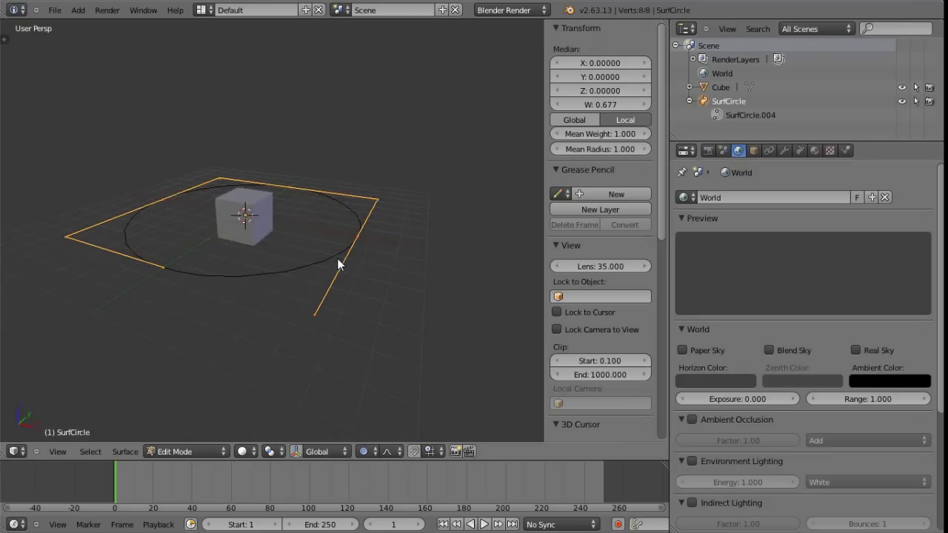
pyautogui.rightClick(365, 246)
pyautogui.press('g')
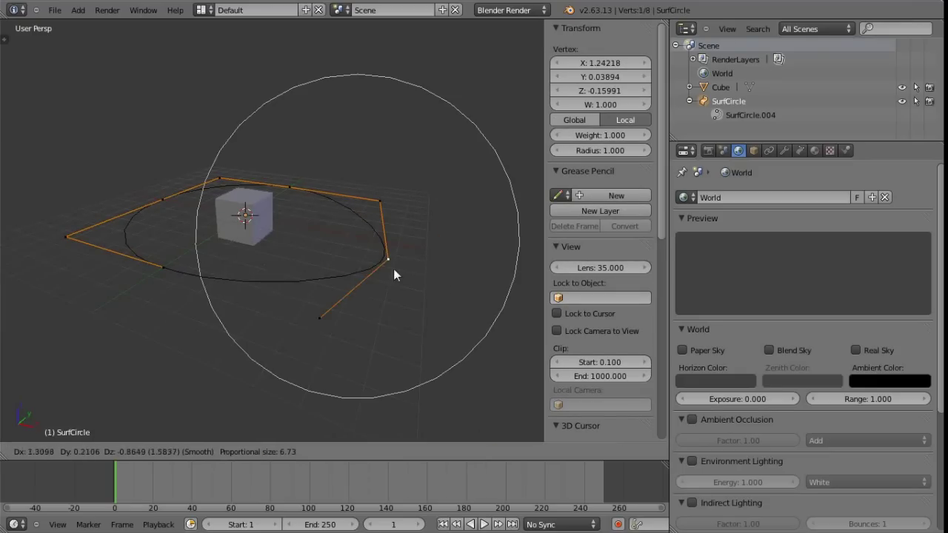
pyautogui.click(391, 265)
pyautogui.scroll(-3, 323, 220)
pyautogui.moveTo(303, 196)
pyautogui.mouseDown(button='middle')
pyautogui.moveTo(333, 274)
pyautogui.moveTo(311, 267)
pyautogui.moveTo(292, 242)
pyautogui.moveTo(272, 250)
pyautogui.moveTo(308, 249)
pyautogui.moveTo(317, 261)
pyautogui.moveTo(358, 186)
pyautogui.moveTo(307, 190)
pyautogui.moveTo(280, 213)
pyautogui.moveTo(322, 298)
pyautogui.moveTo(343, 243)
pyautogui.moveTo(335, 223)
pyautogui.moveTo(314, 228)
pyautogui.moveTo(320, 200)
pyautogui.mouseUp(button='middle')
pyautogui.press('Tab')
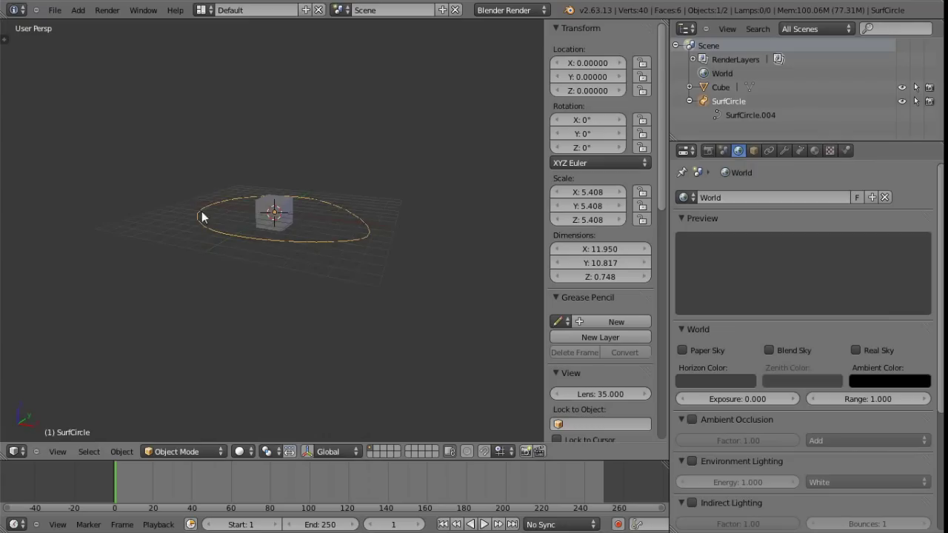
pyautogui.moveTo(323, 218); pyautogui.dragTo(304, 248, button='middle')
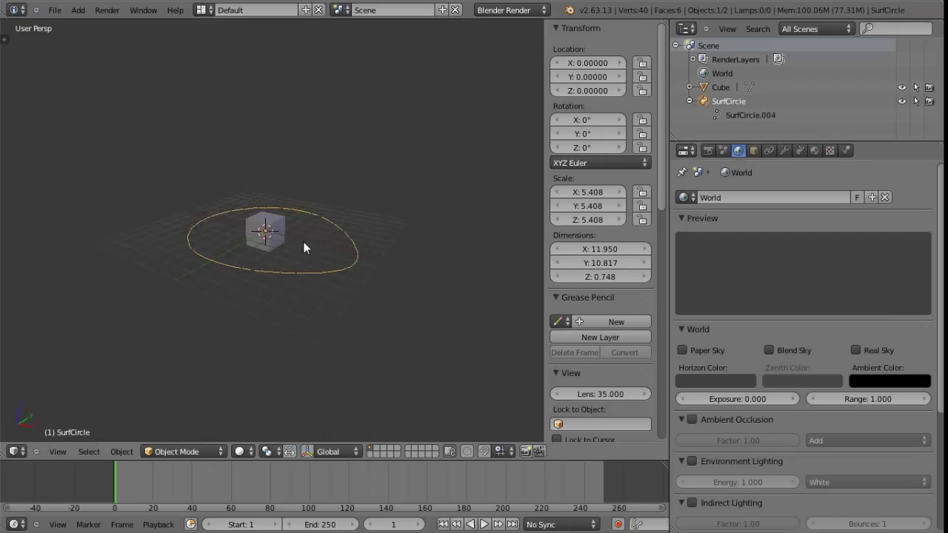
pyautogui.moveTo(275, 205); pyautogui.dragTo(220, 240, button='middle')
pyautogui.moveTo(278, 200); pyautogui.dragTo(302, 241, button='middle')
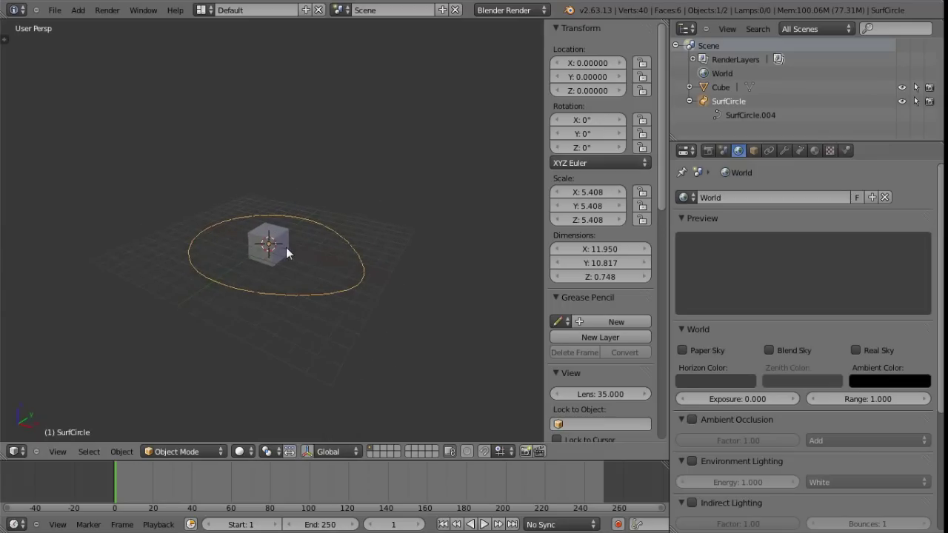